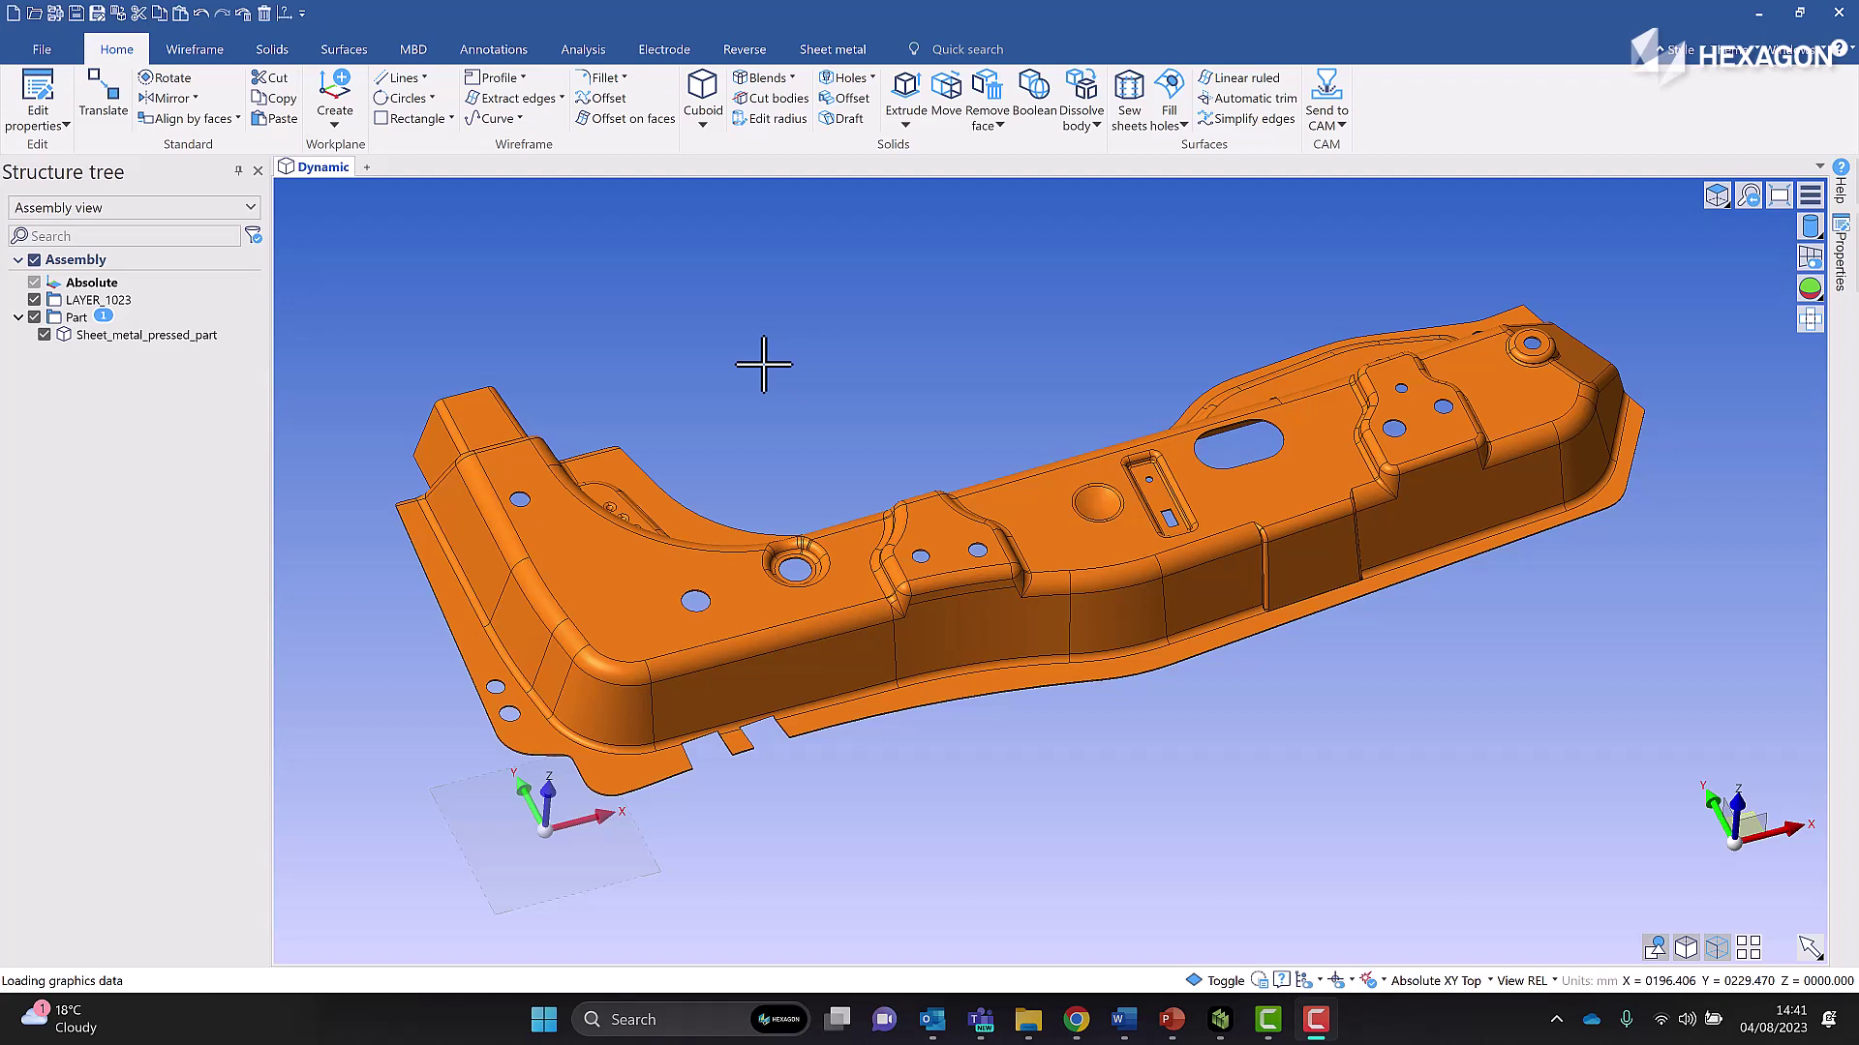
Run the waffleSupportStructure macro from the Waffle Support structure folder in the Macro explorer.
middle_drag(768, 365, 772, 383)
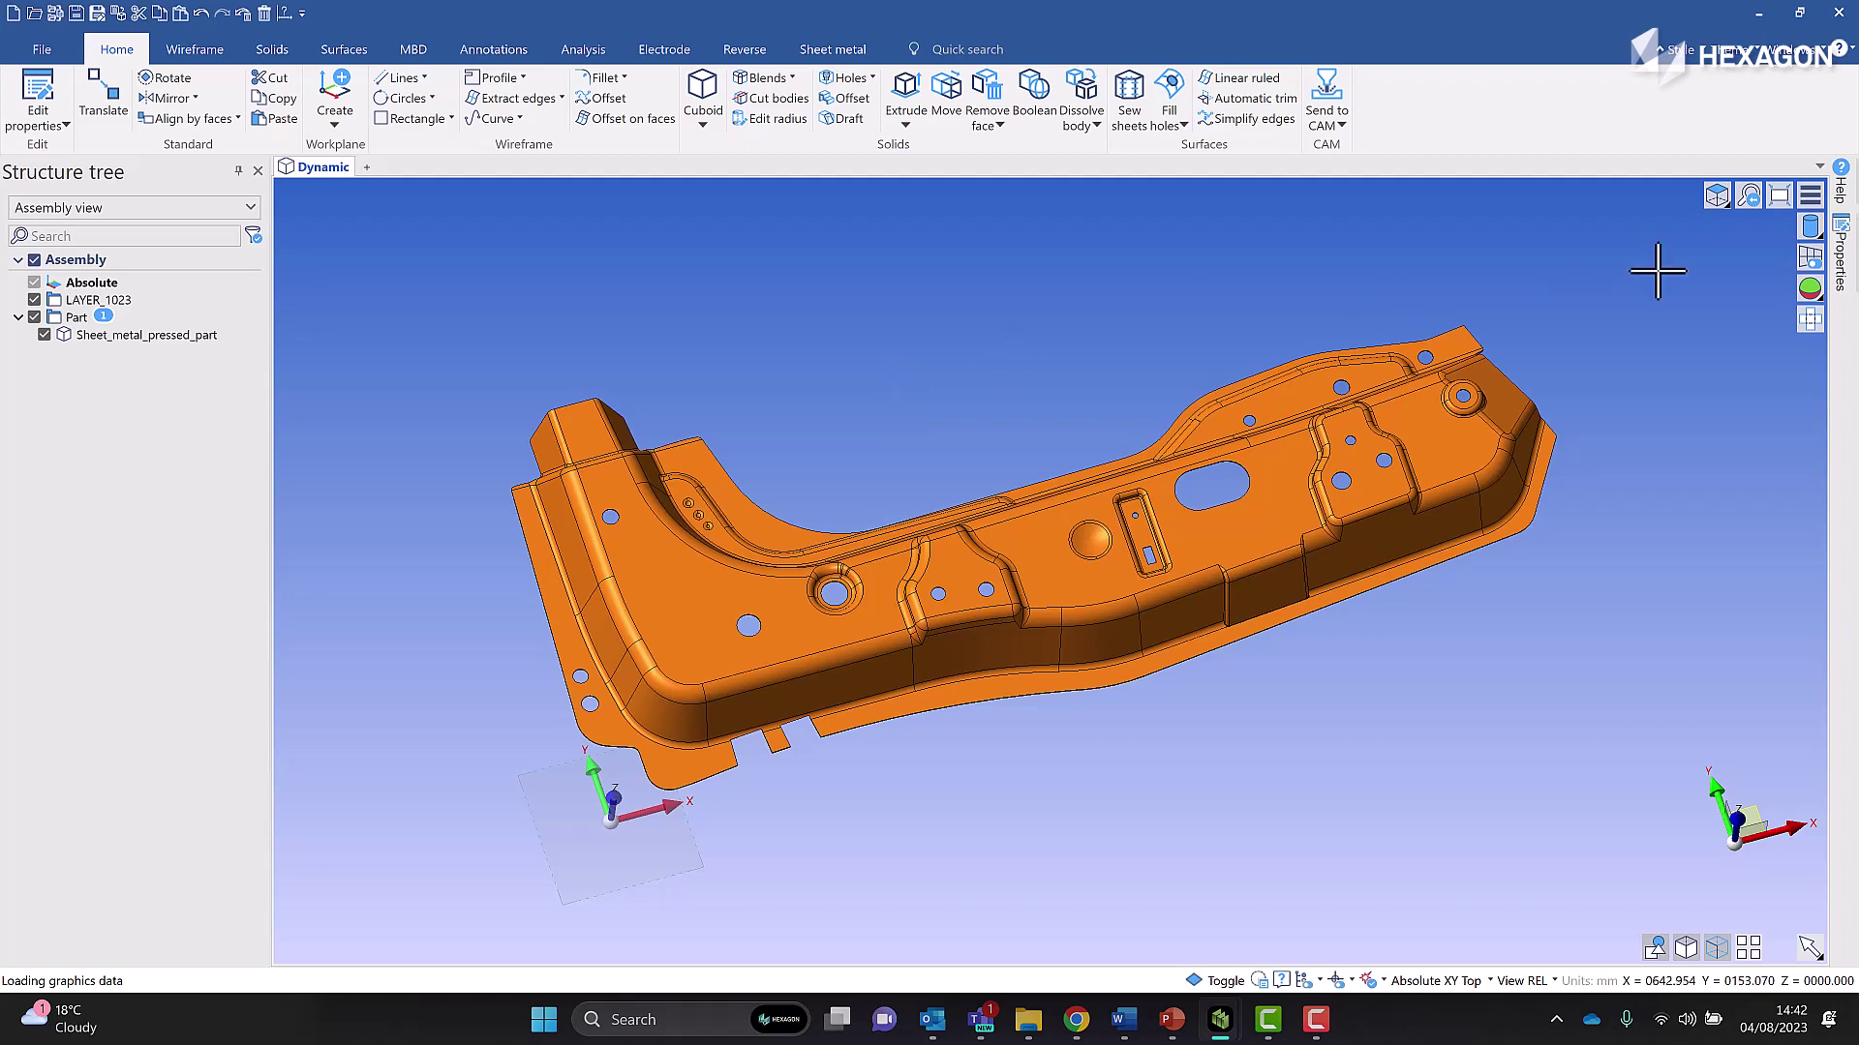
click(1783, 51)
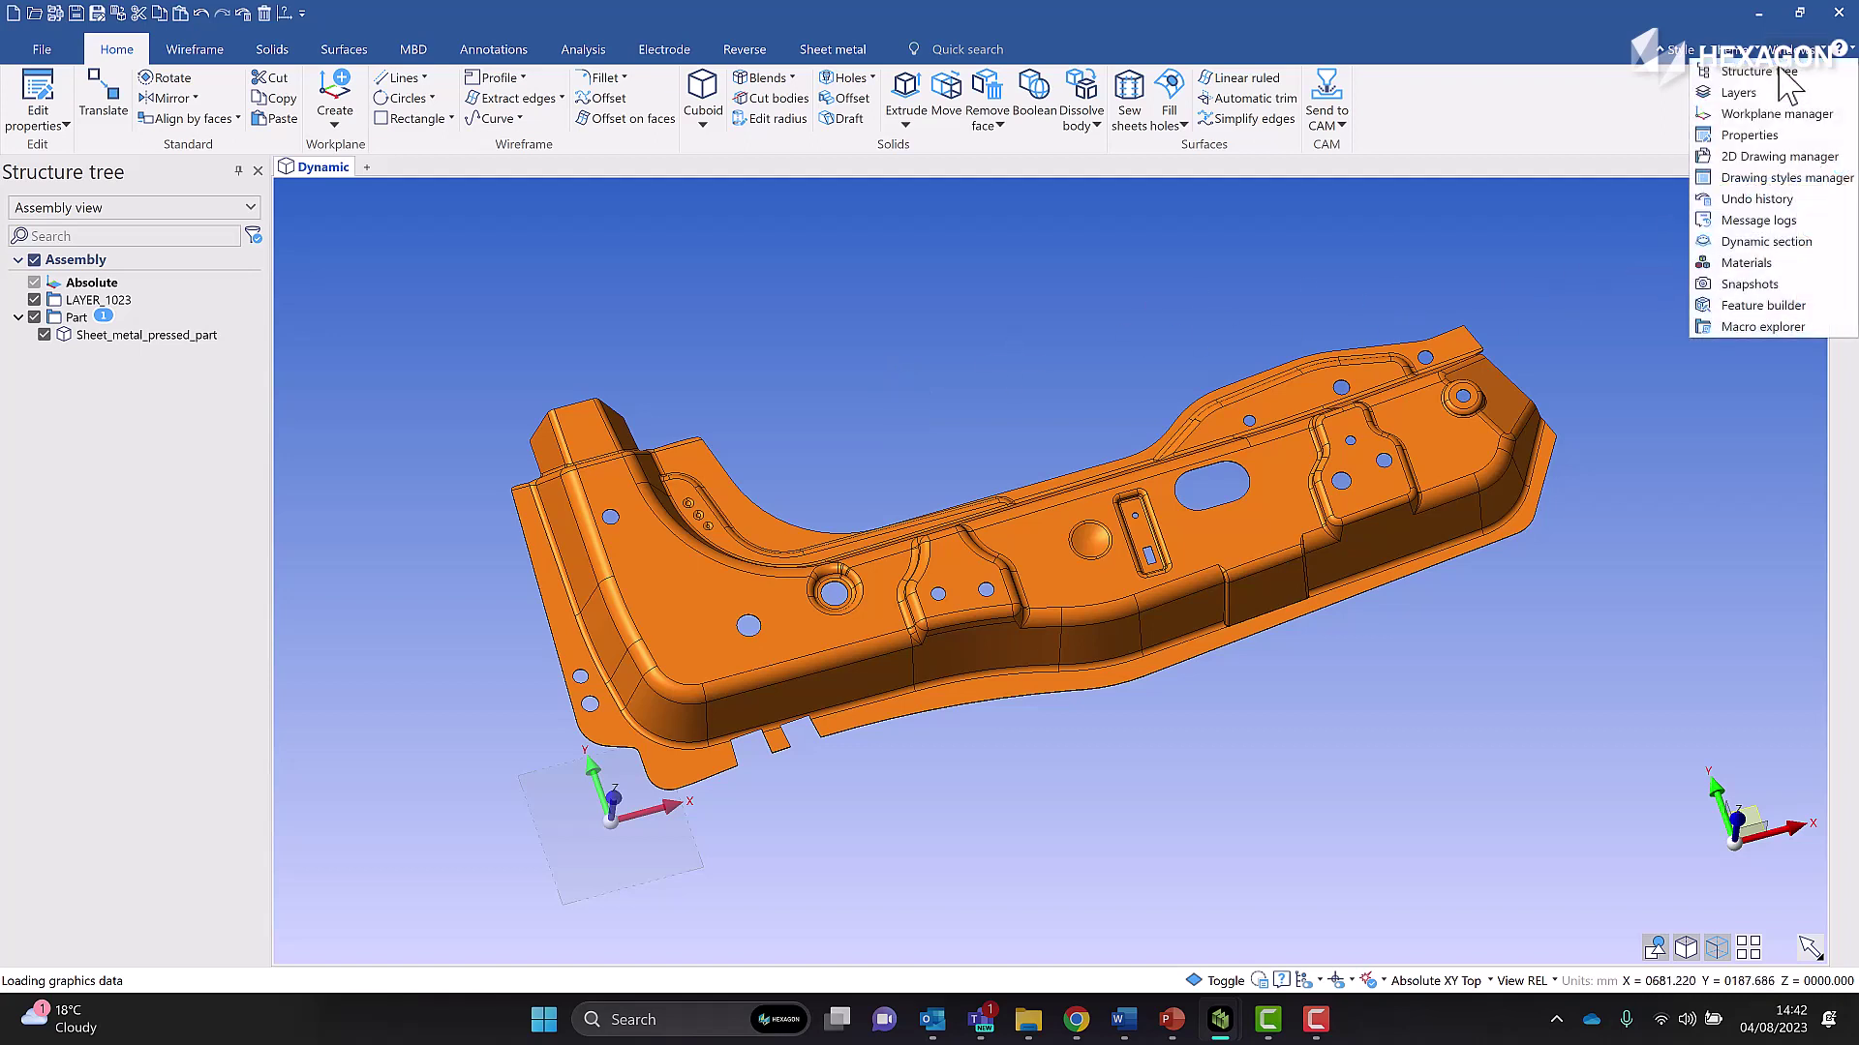
click(1762, 329)
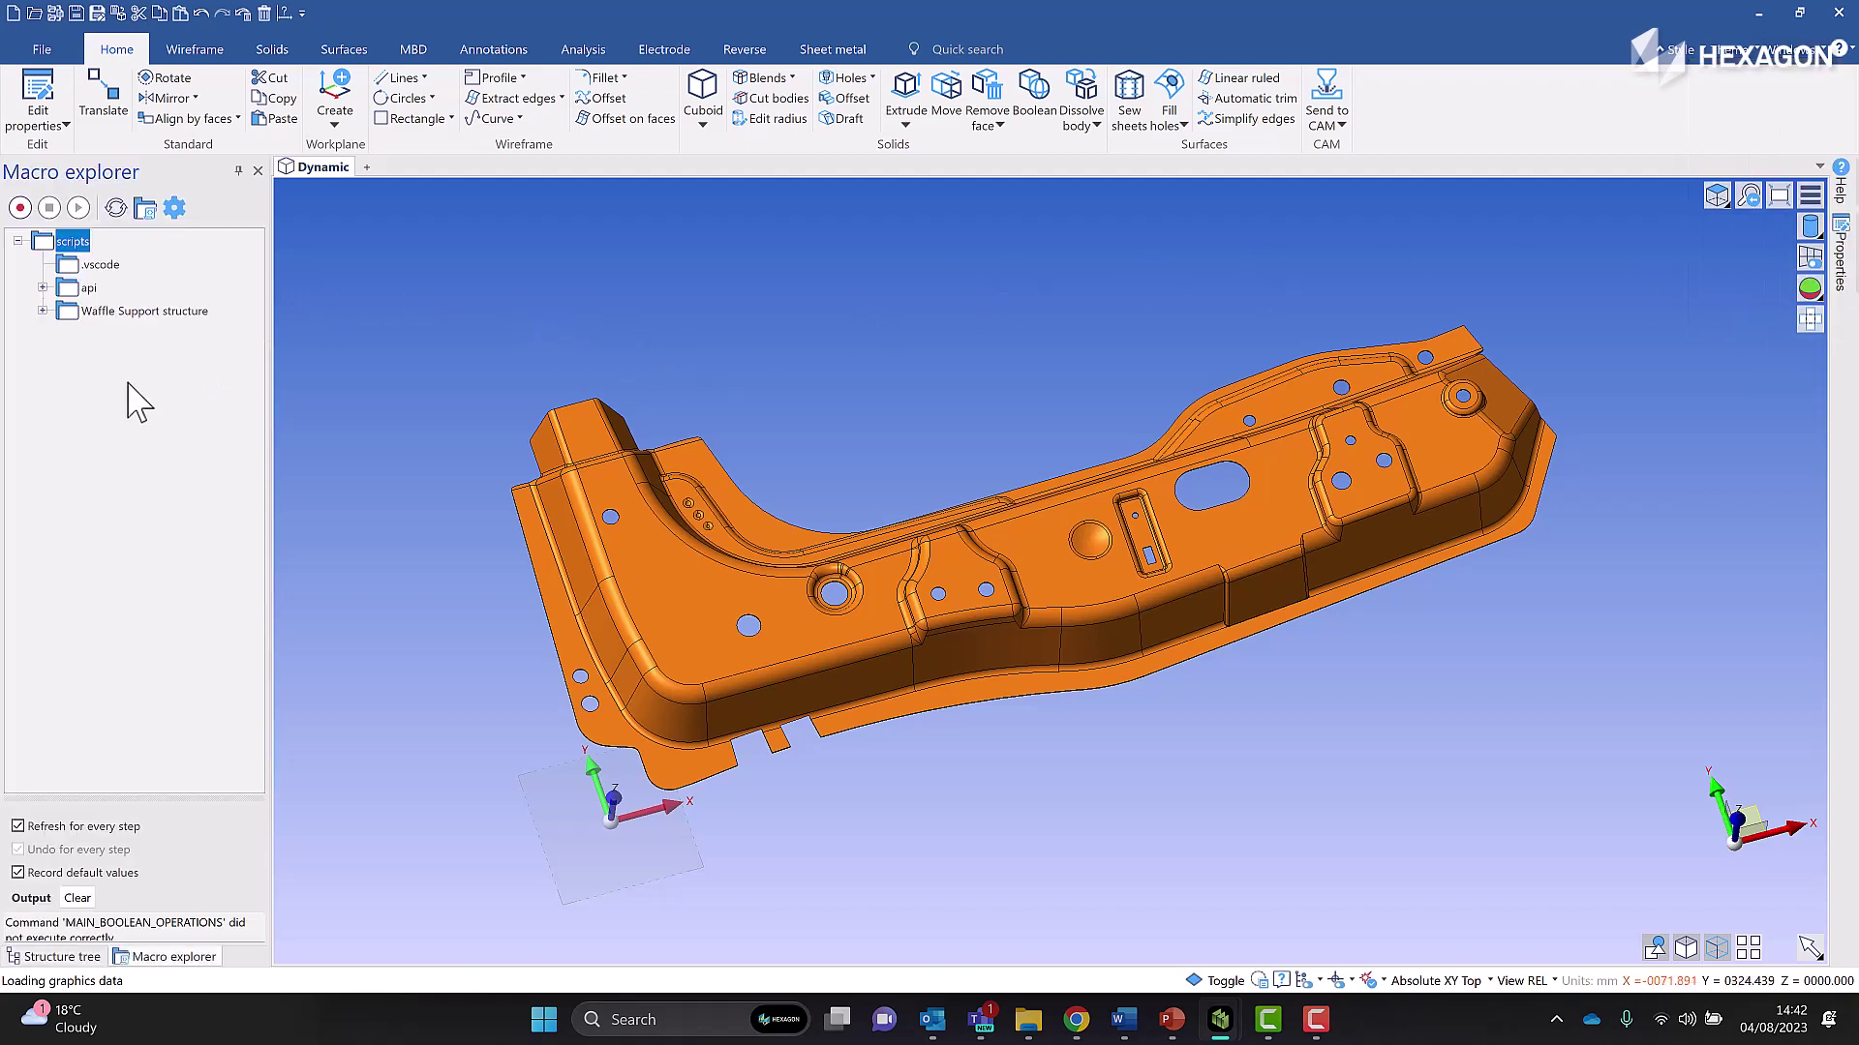
click(42, 311)
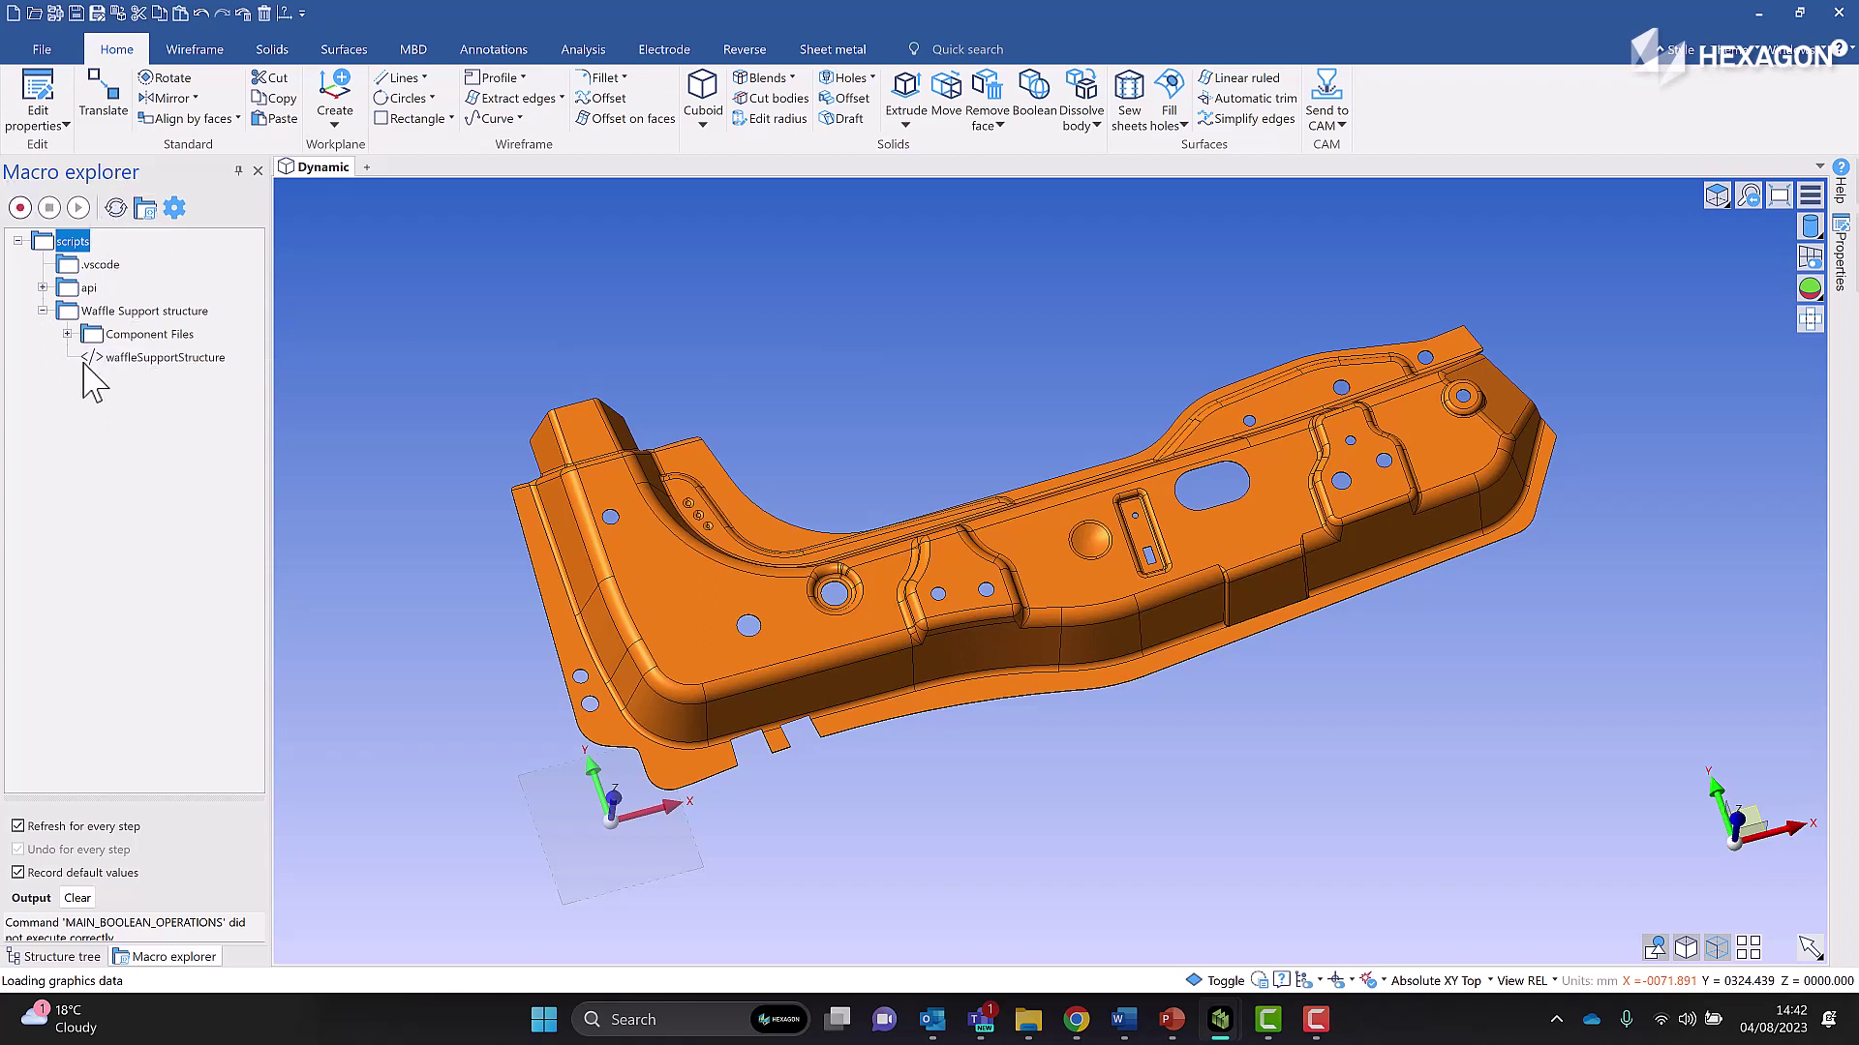
double_click(167, 359)
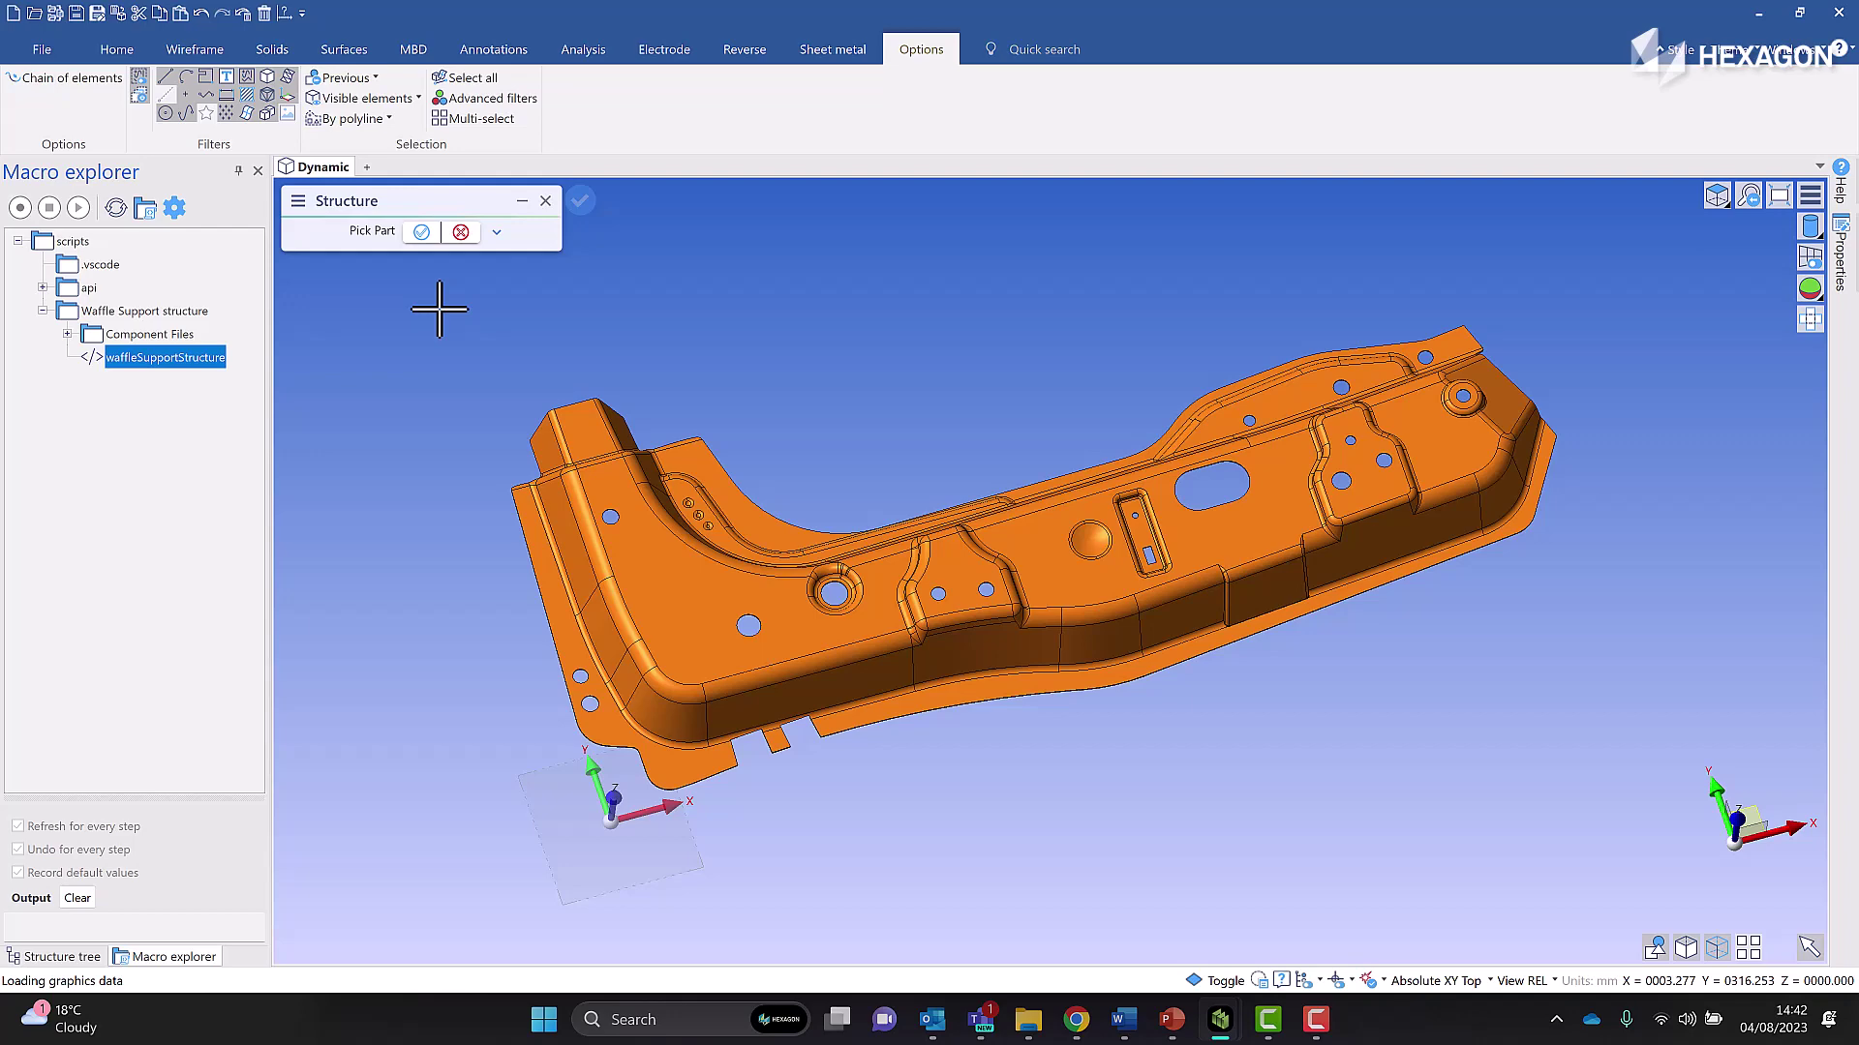
Pick the pressed part and build a grid with base height 15 and size 550 × 230 × 120.
click(569, 418)
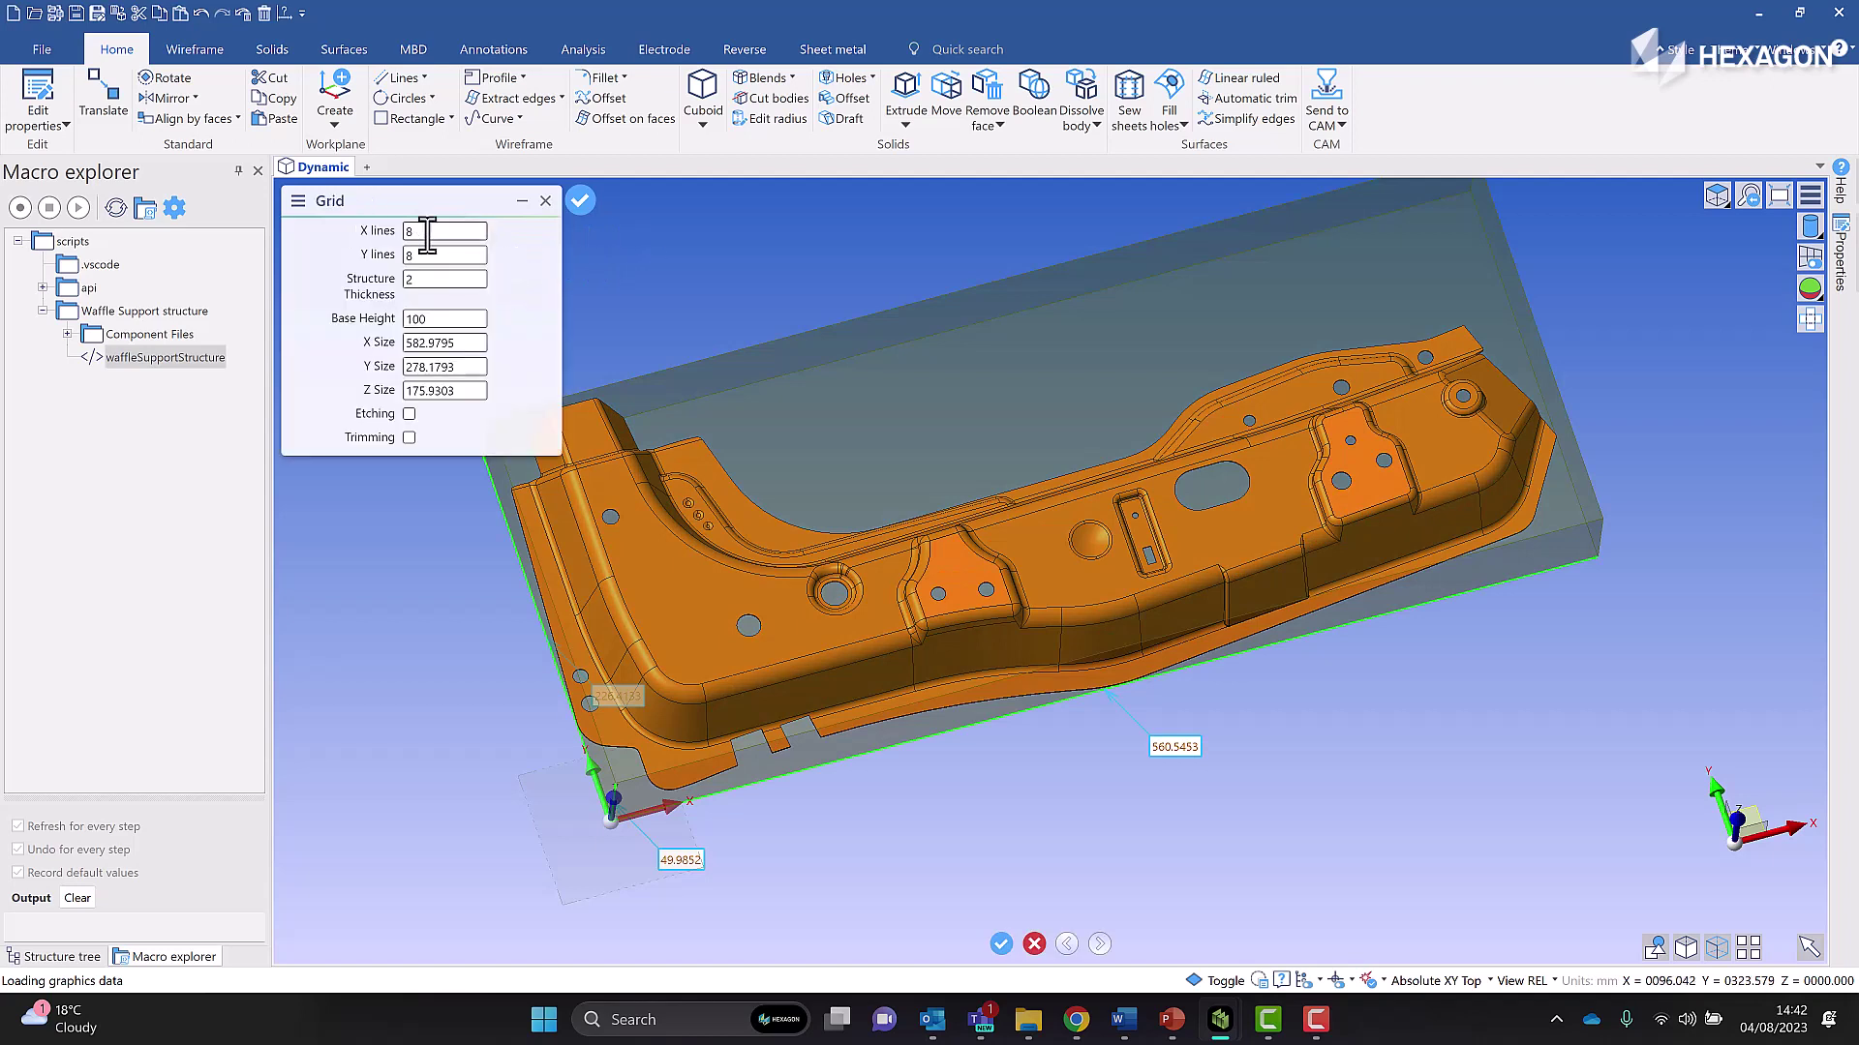
double_click(443, 320)
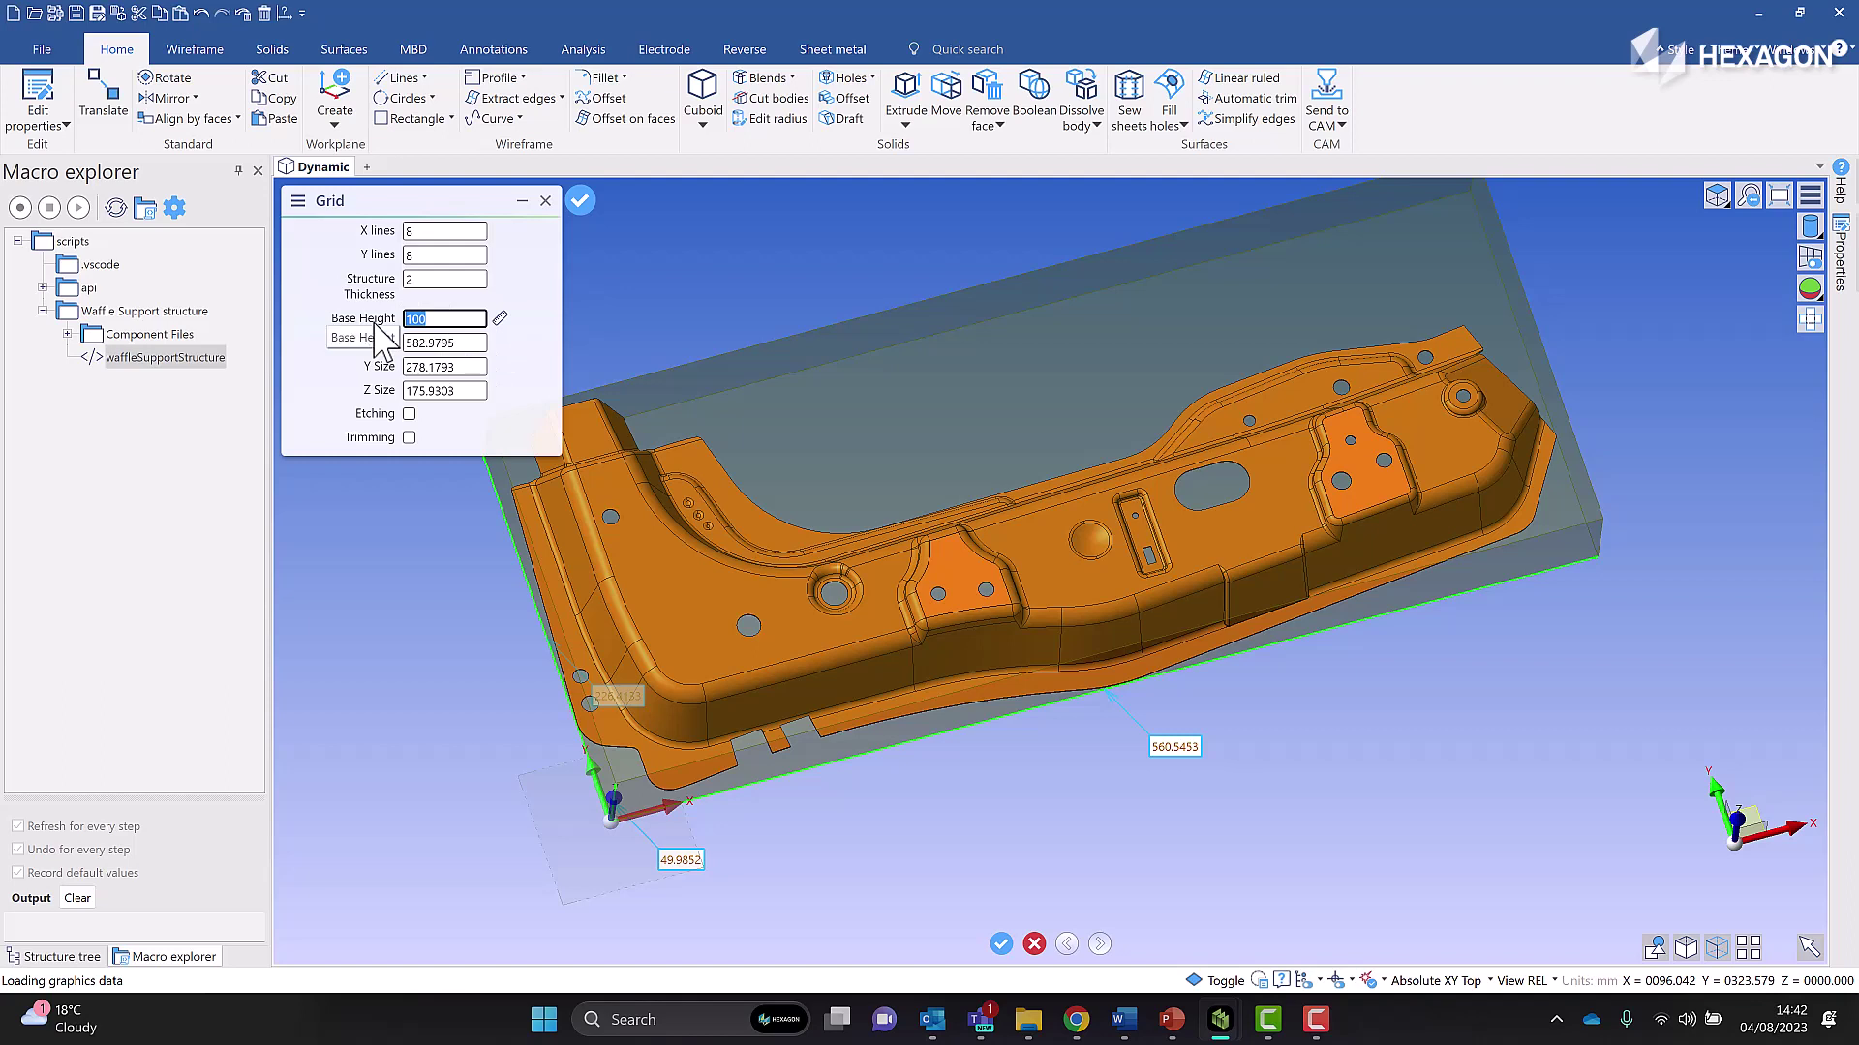
text(15)
key(Tab)
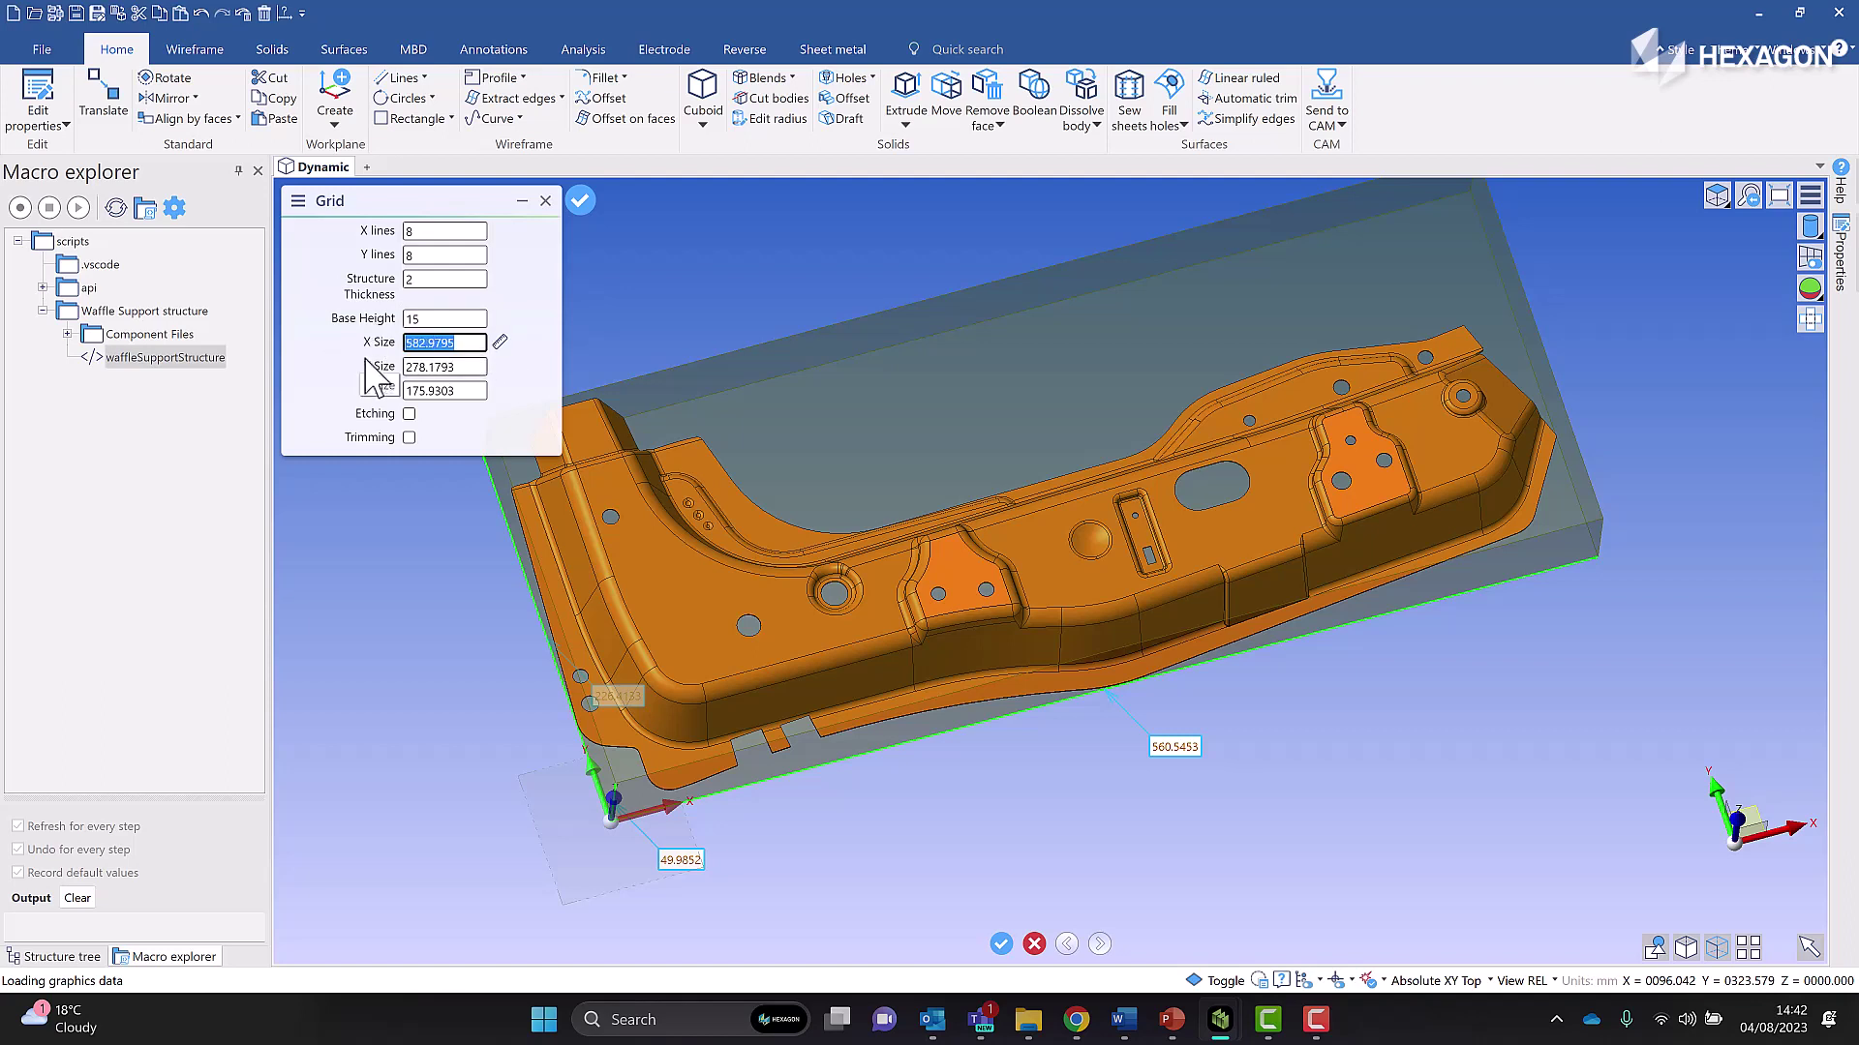
text(550)
key(Tab)
text(2)
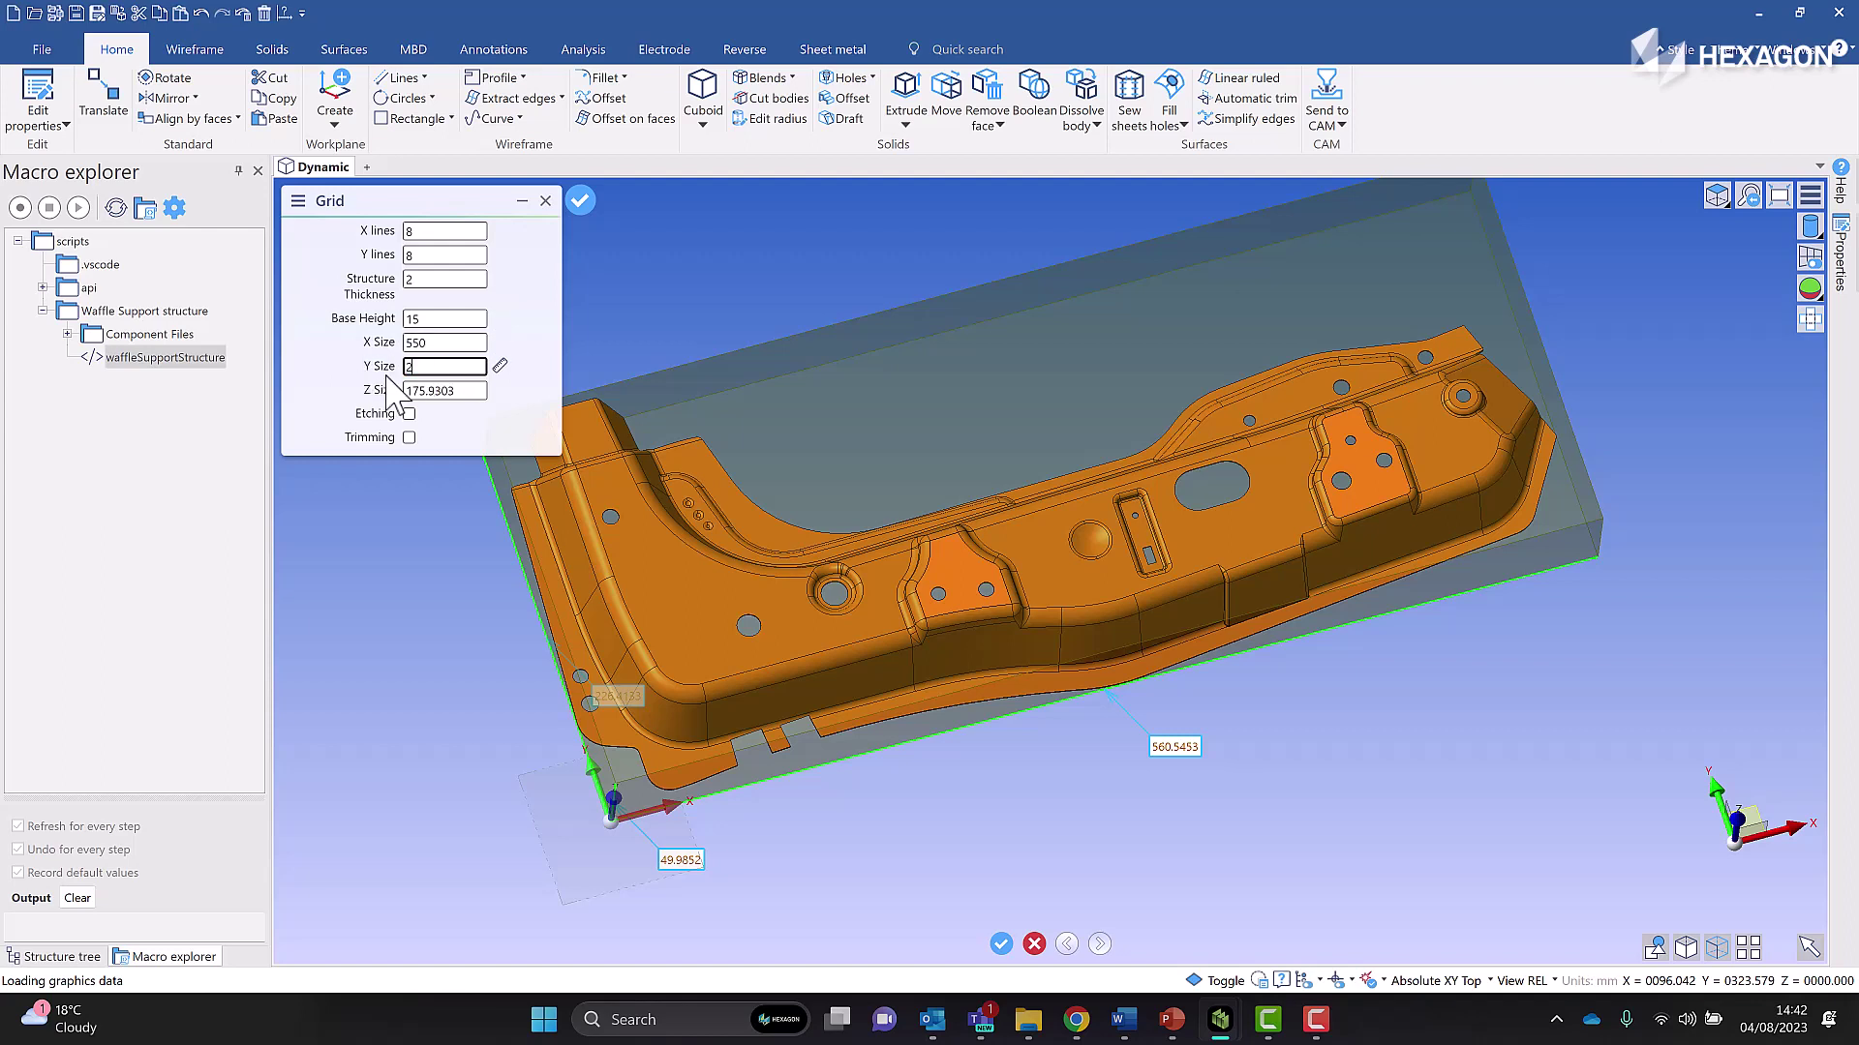
key(Tab)
text(120)
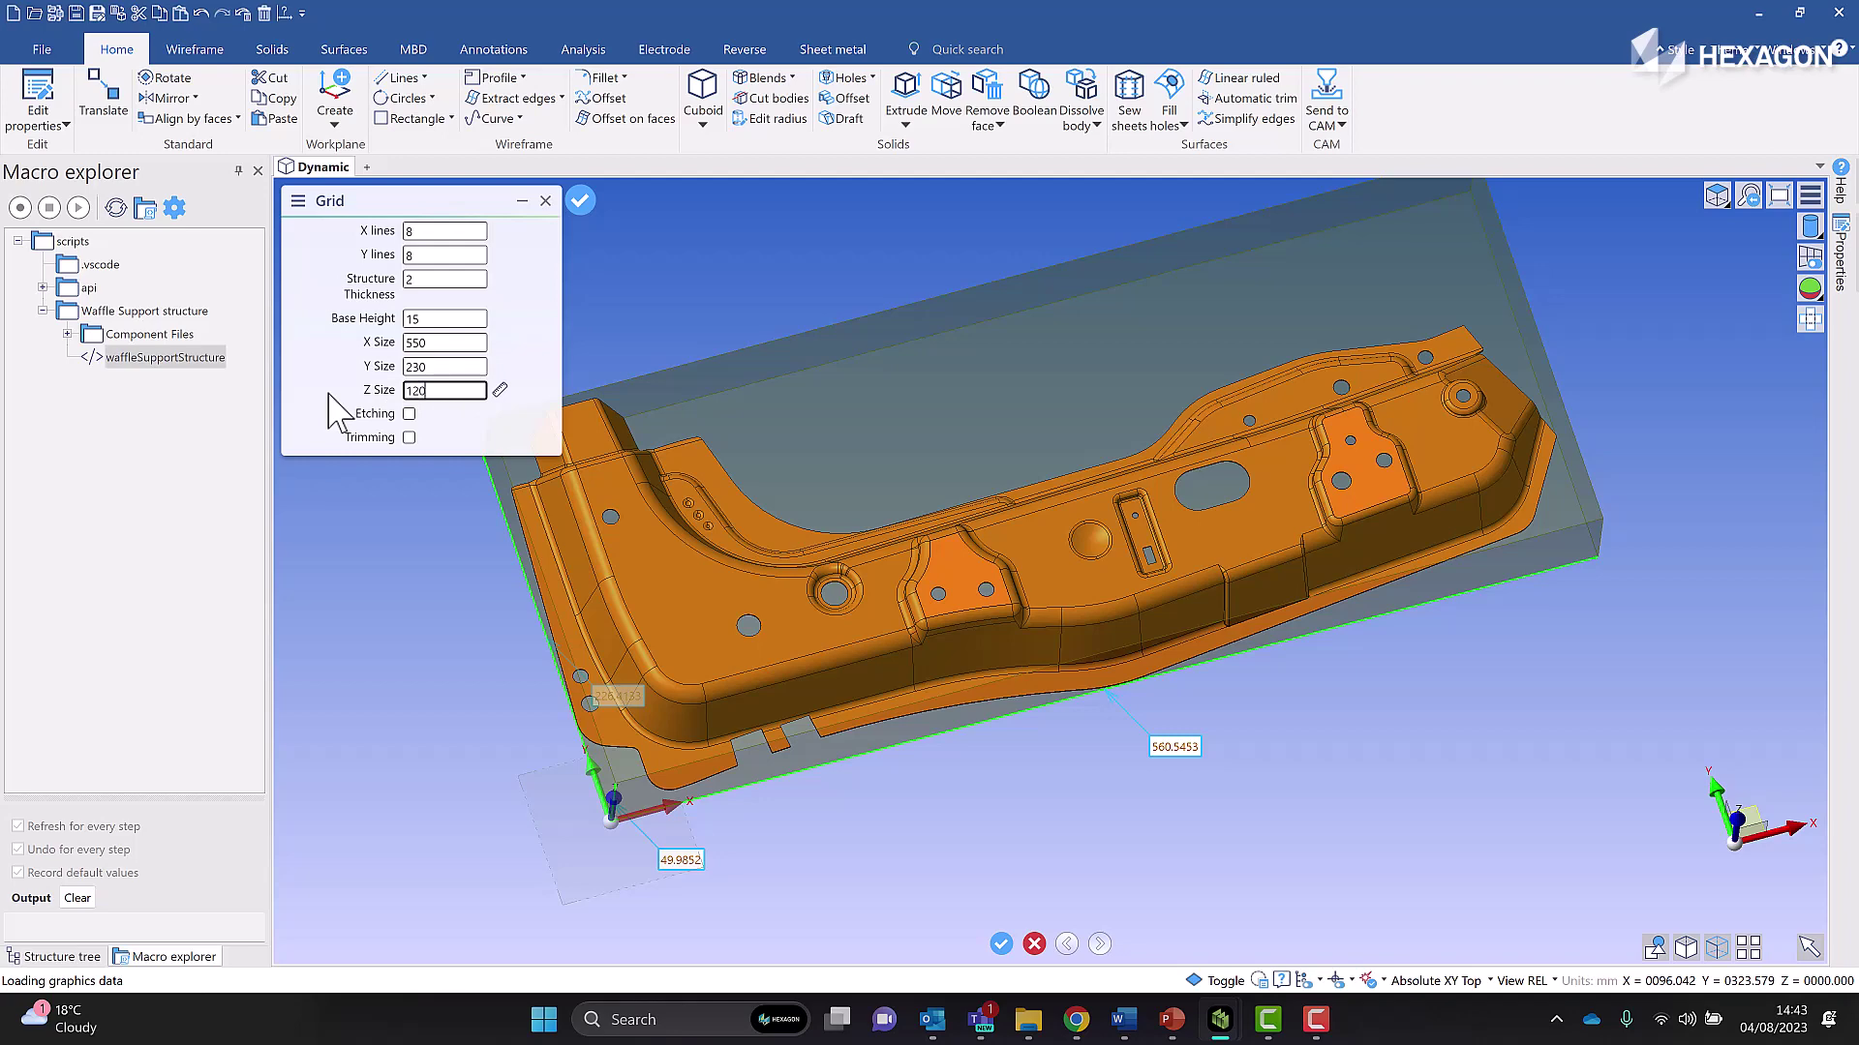
click(581, 201)
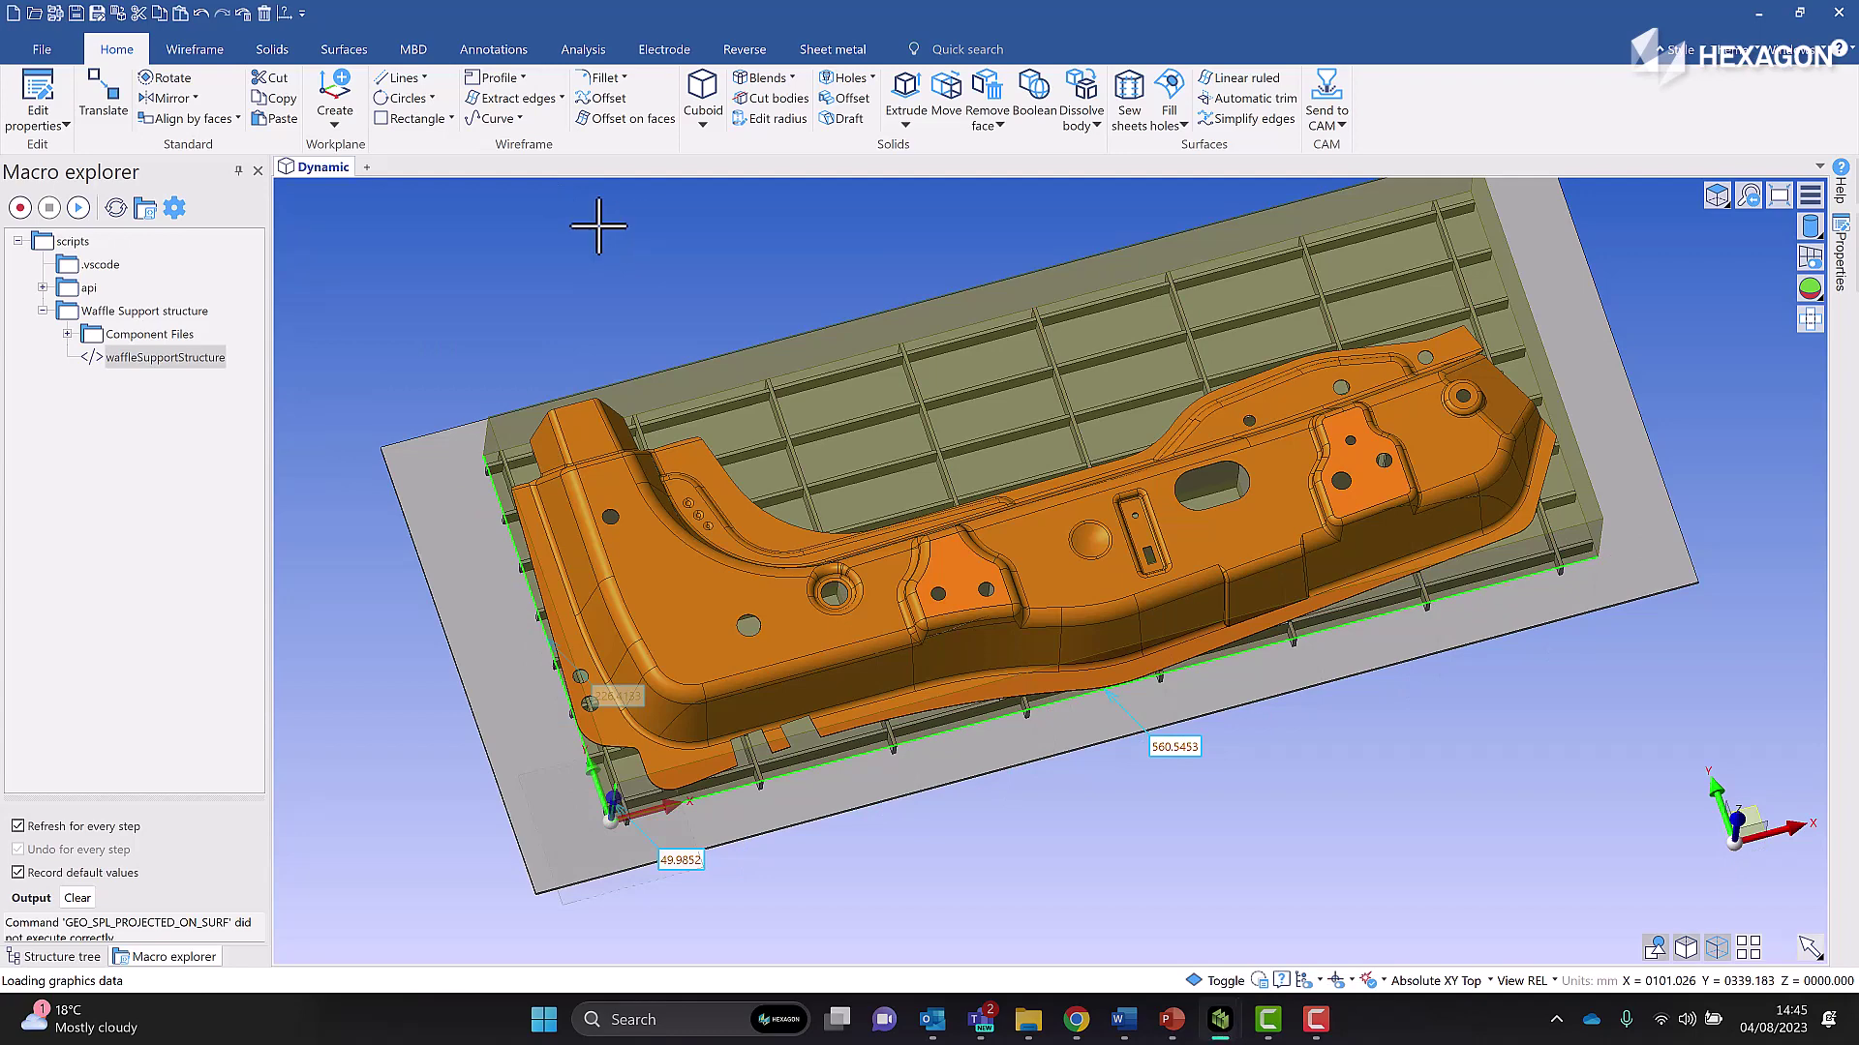
Hide the transparent bounding box from the model view.
click(17, 958)
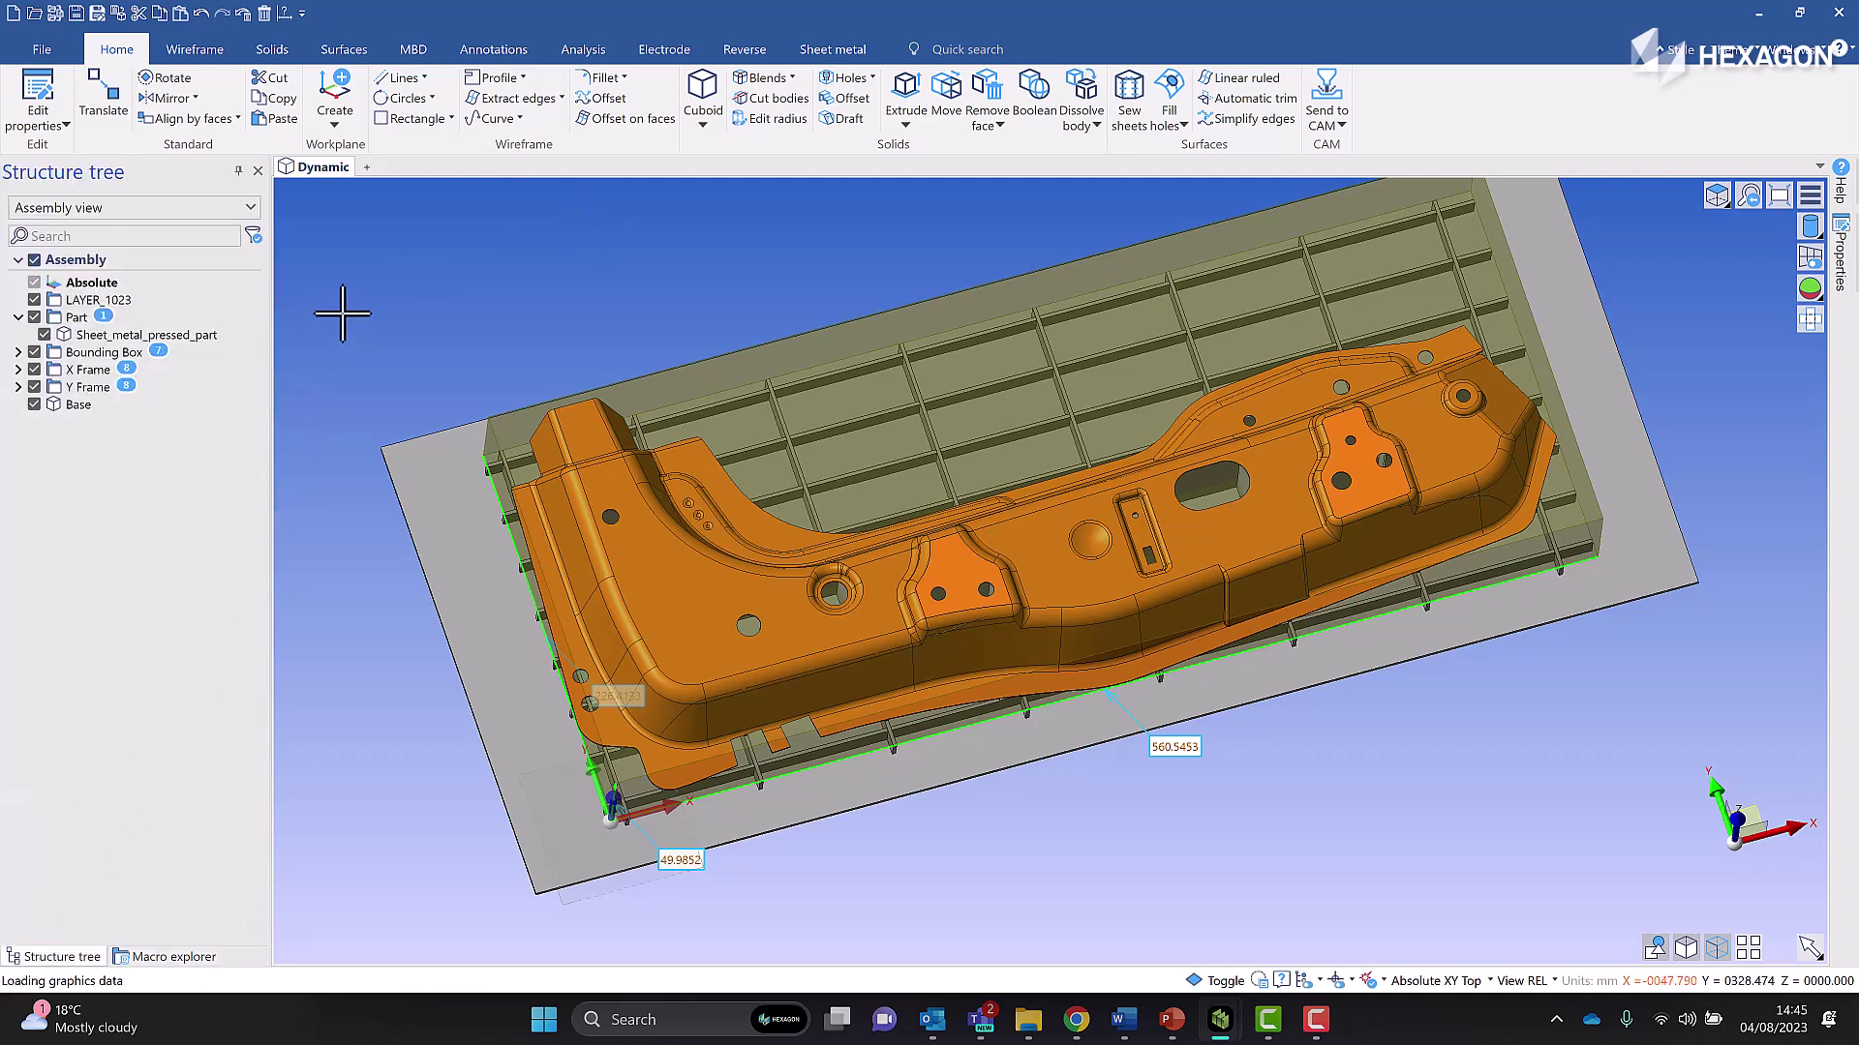
middle_drag(506, 323, 508, 309)
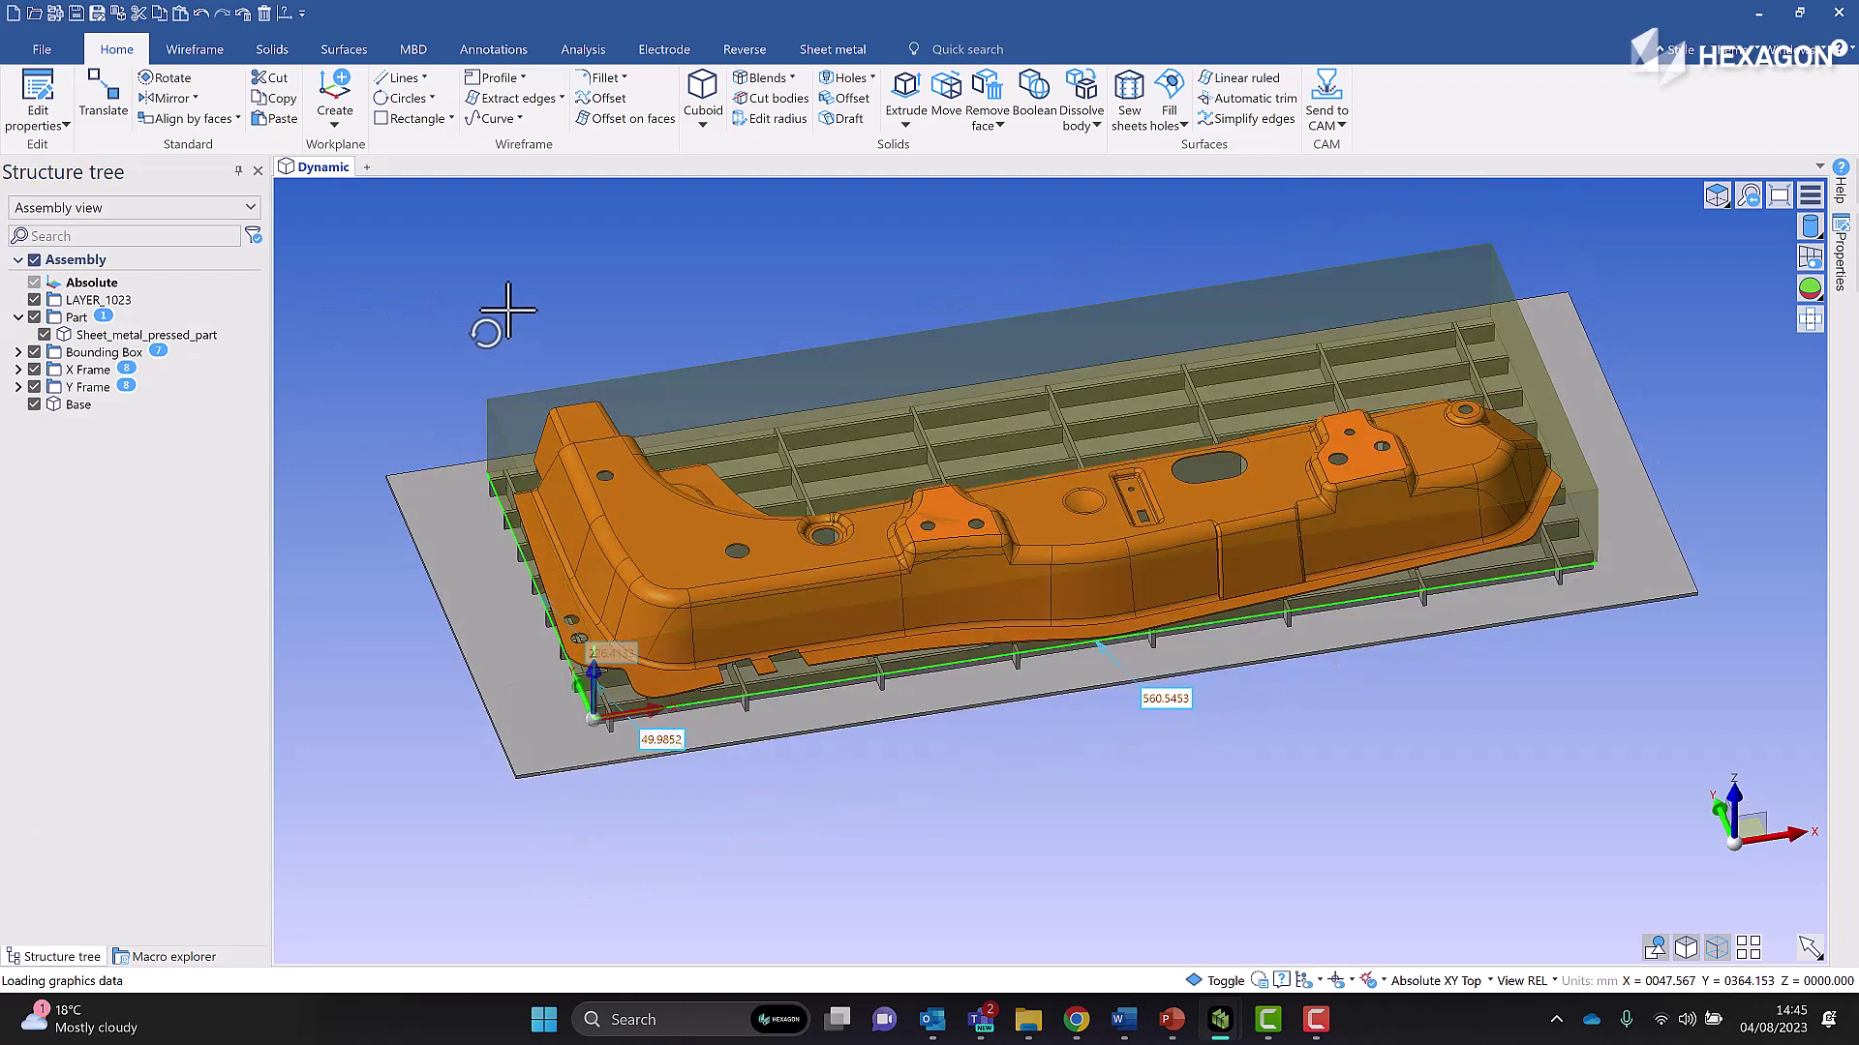
click(489, 397)
right_click(489, 397)
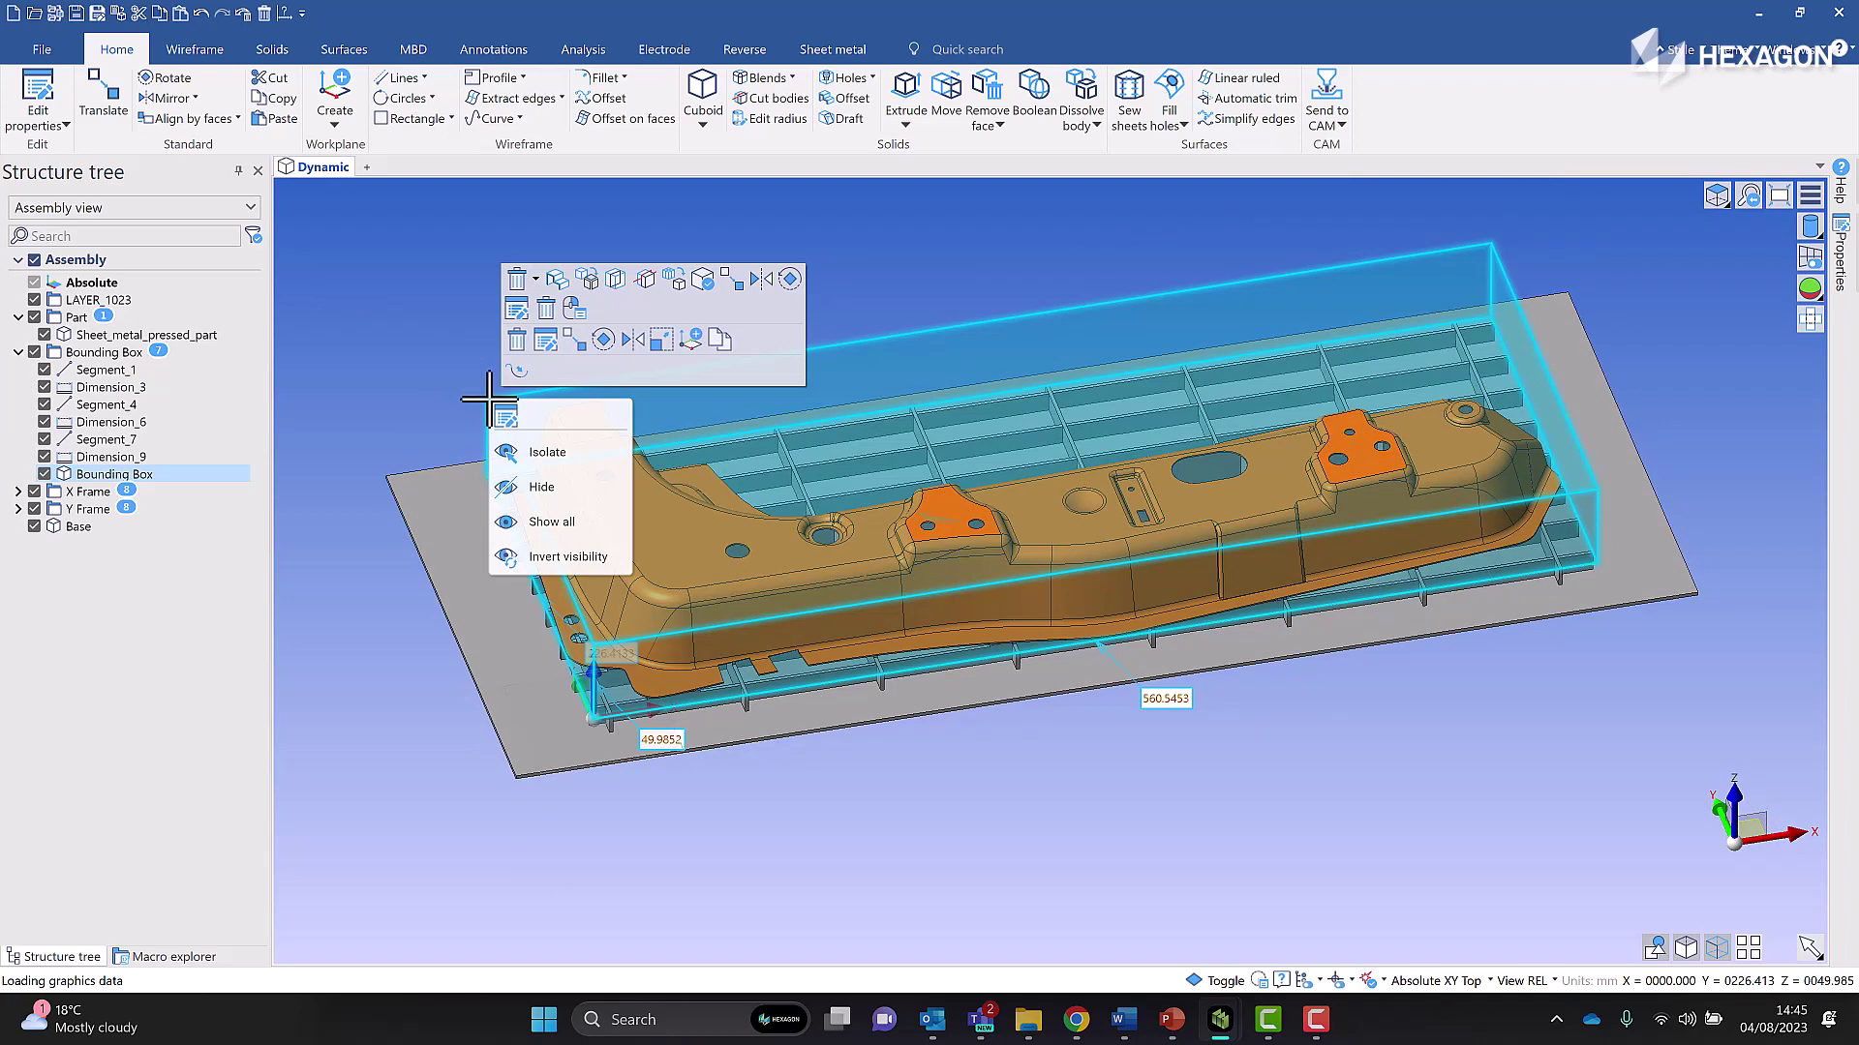
click(544, 488)
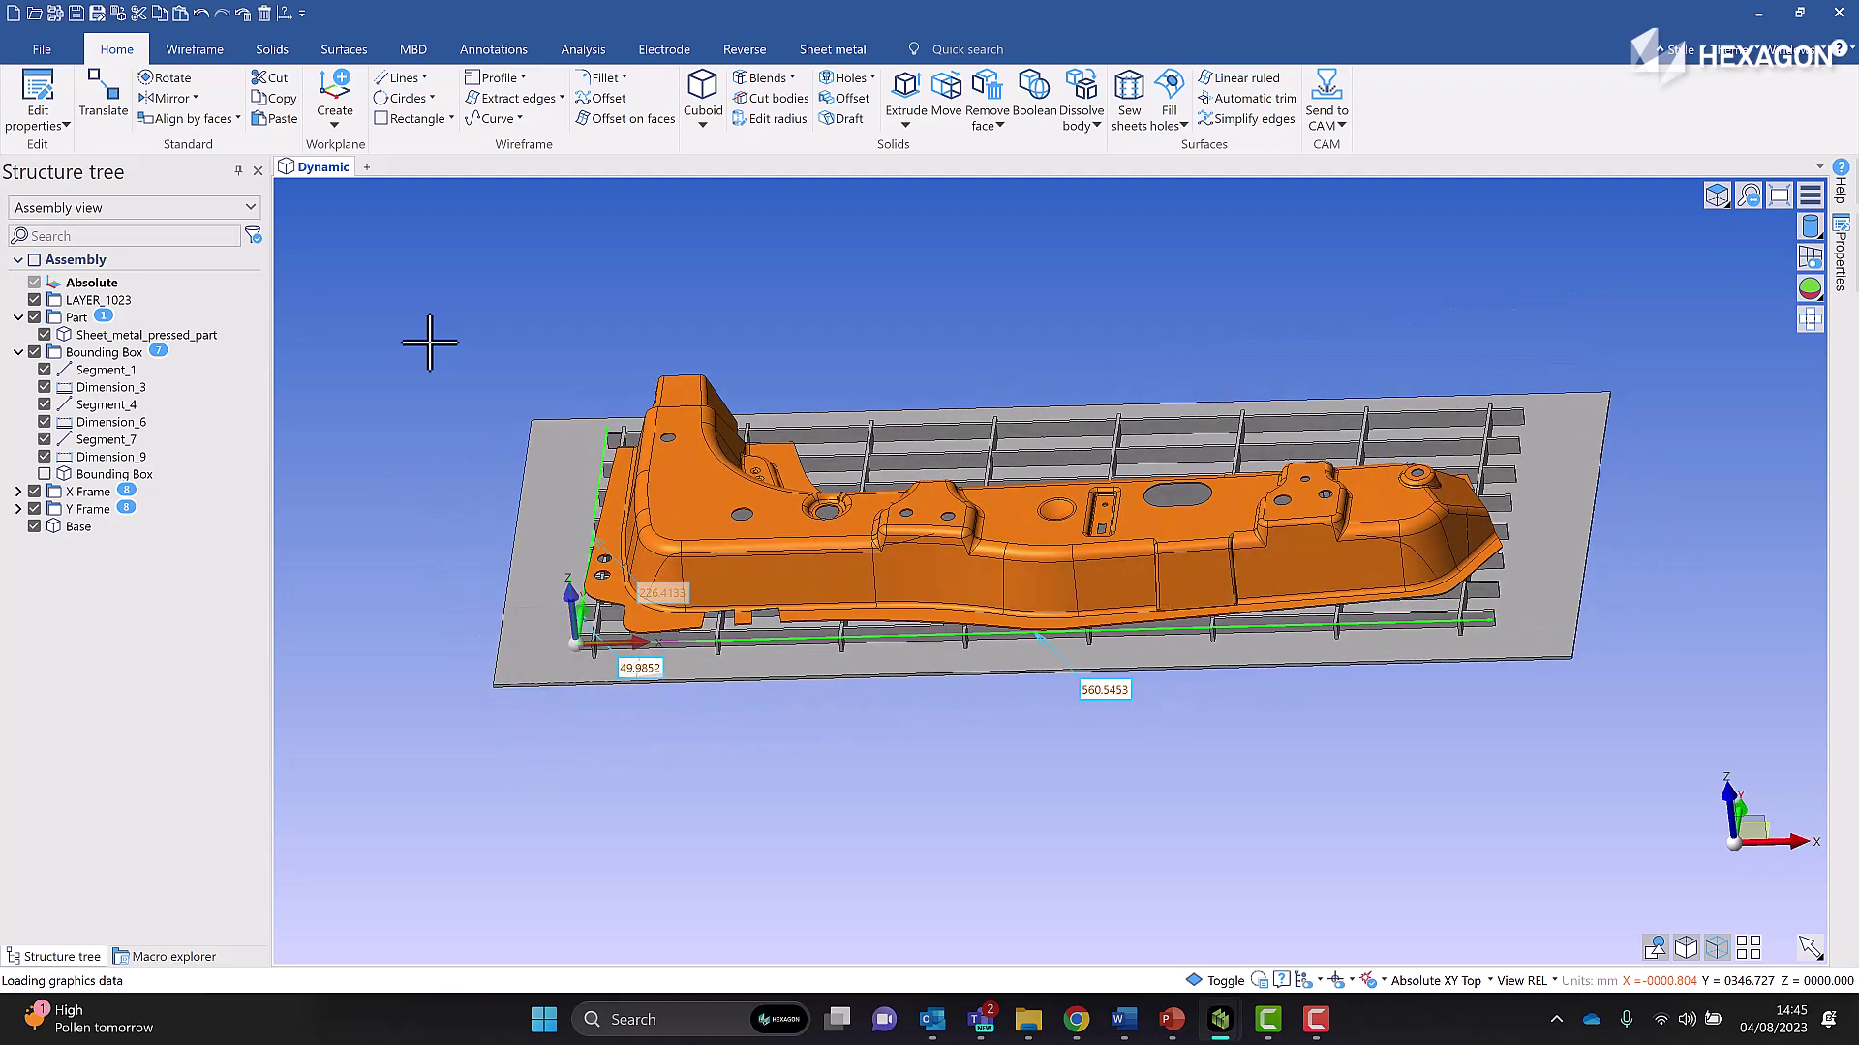
Hide the bounding box dimensions, then check the bare ribs with the pressed part briefly hidden.
click(35, 352)
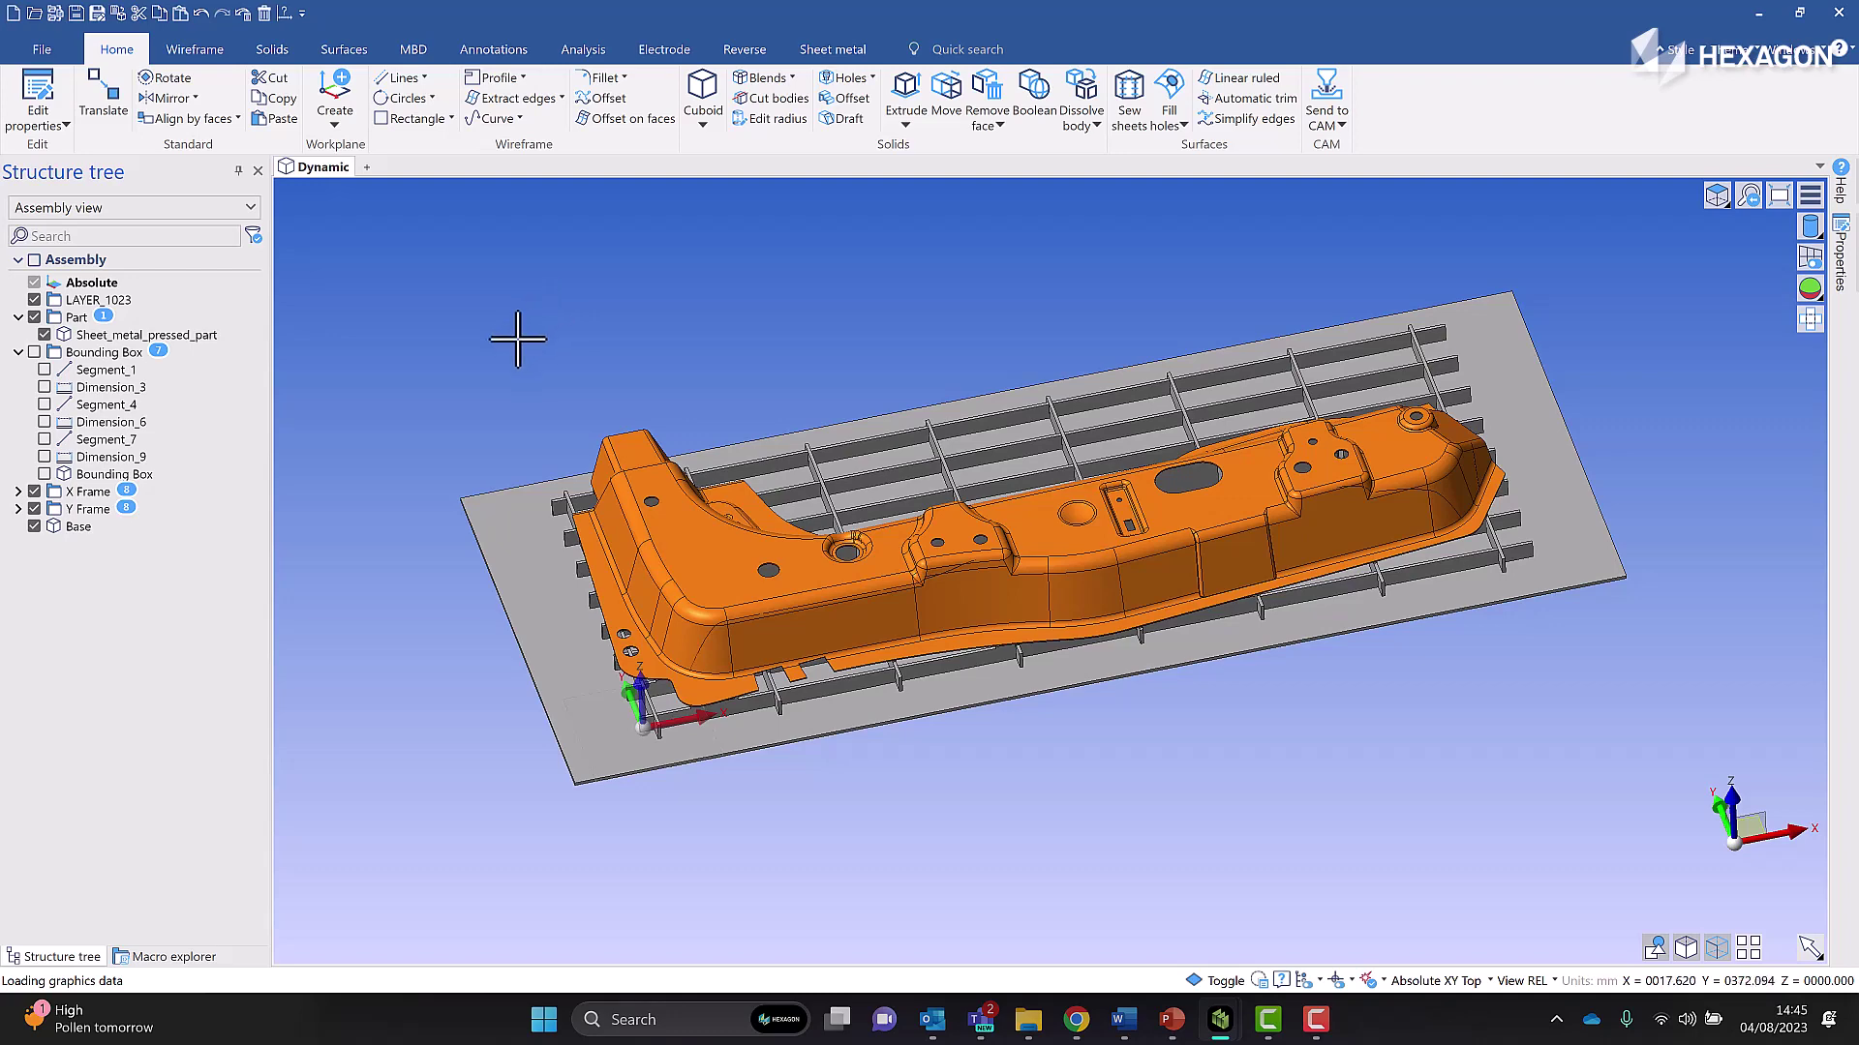
click(44, 335)
mouse_move(474, 325)
middle_down()
mouse_move(481, 365)
mouse_move(481, 330)
middle_up()
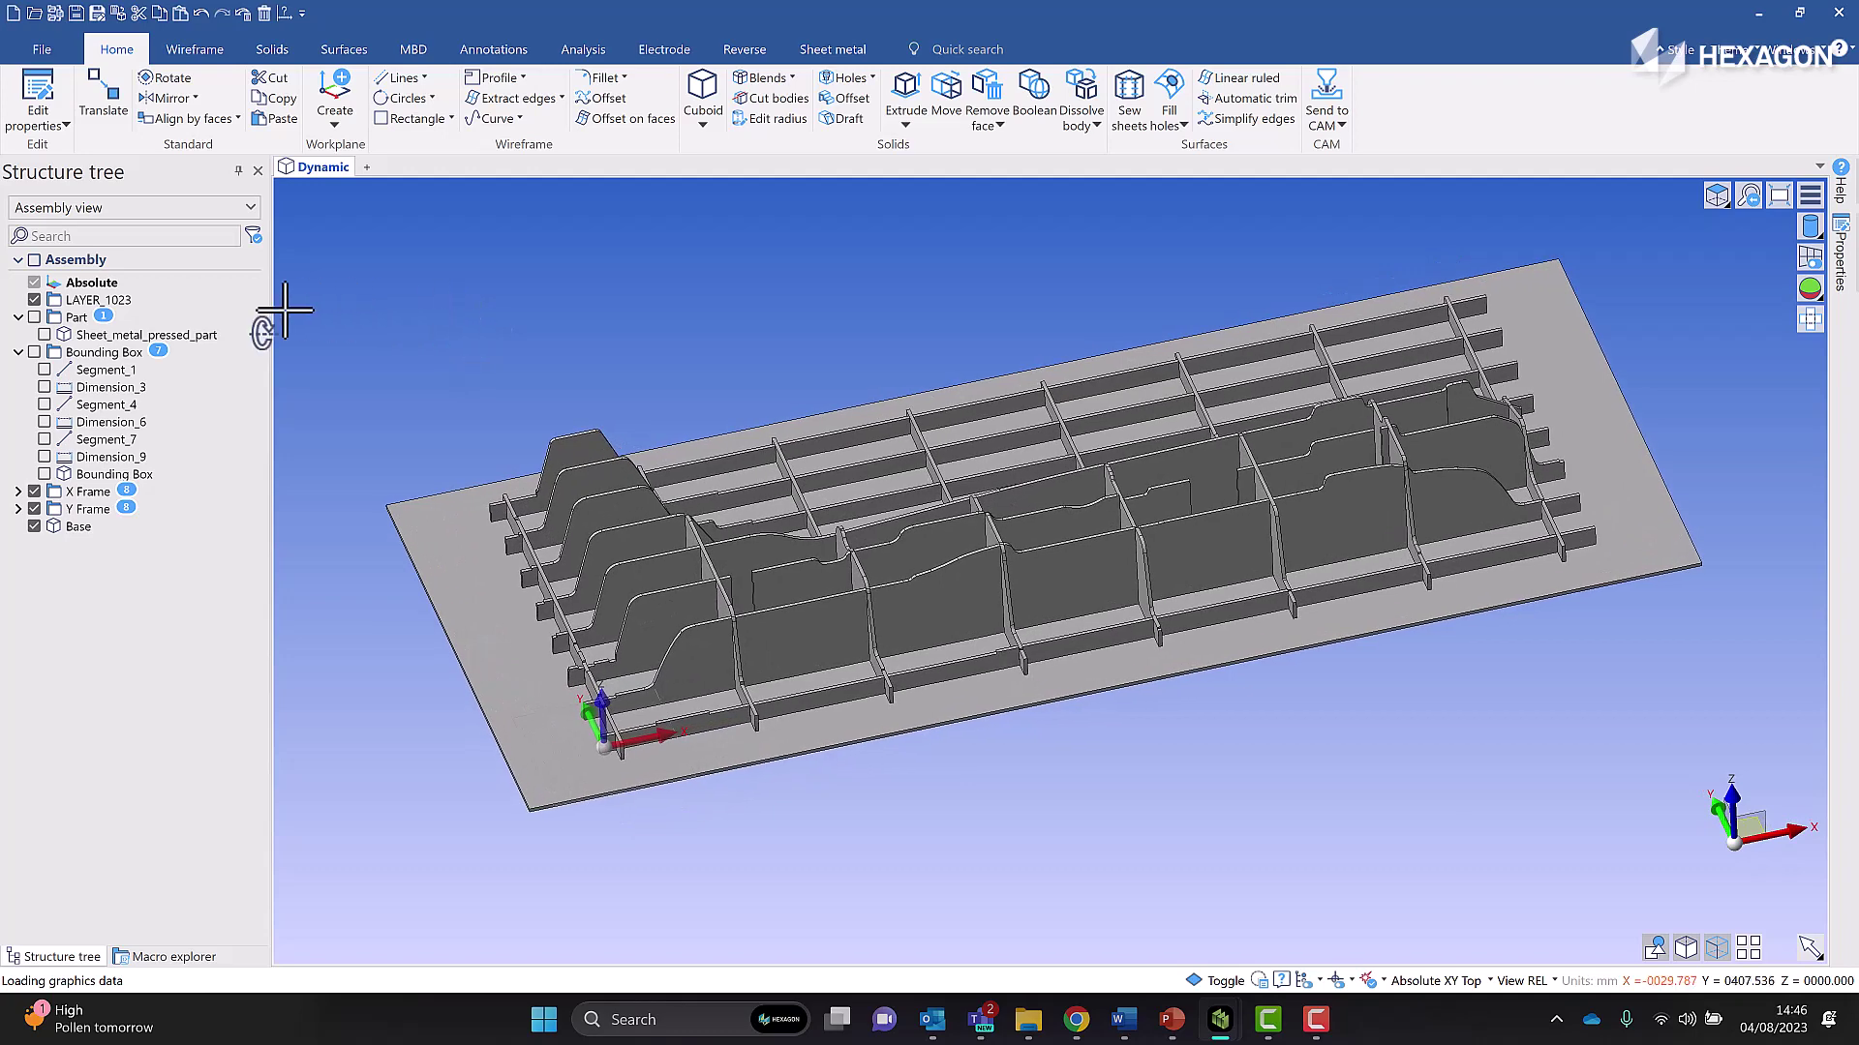
click(44, 334)
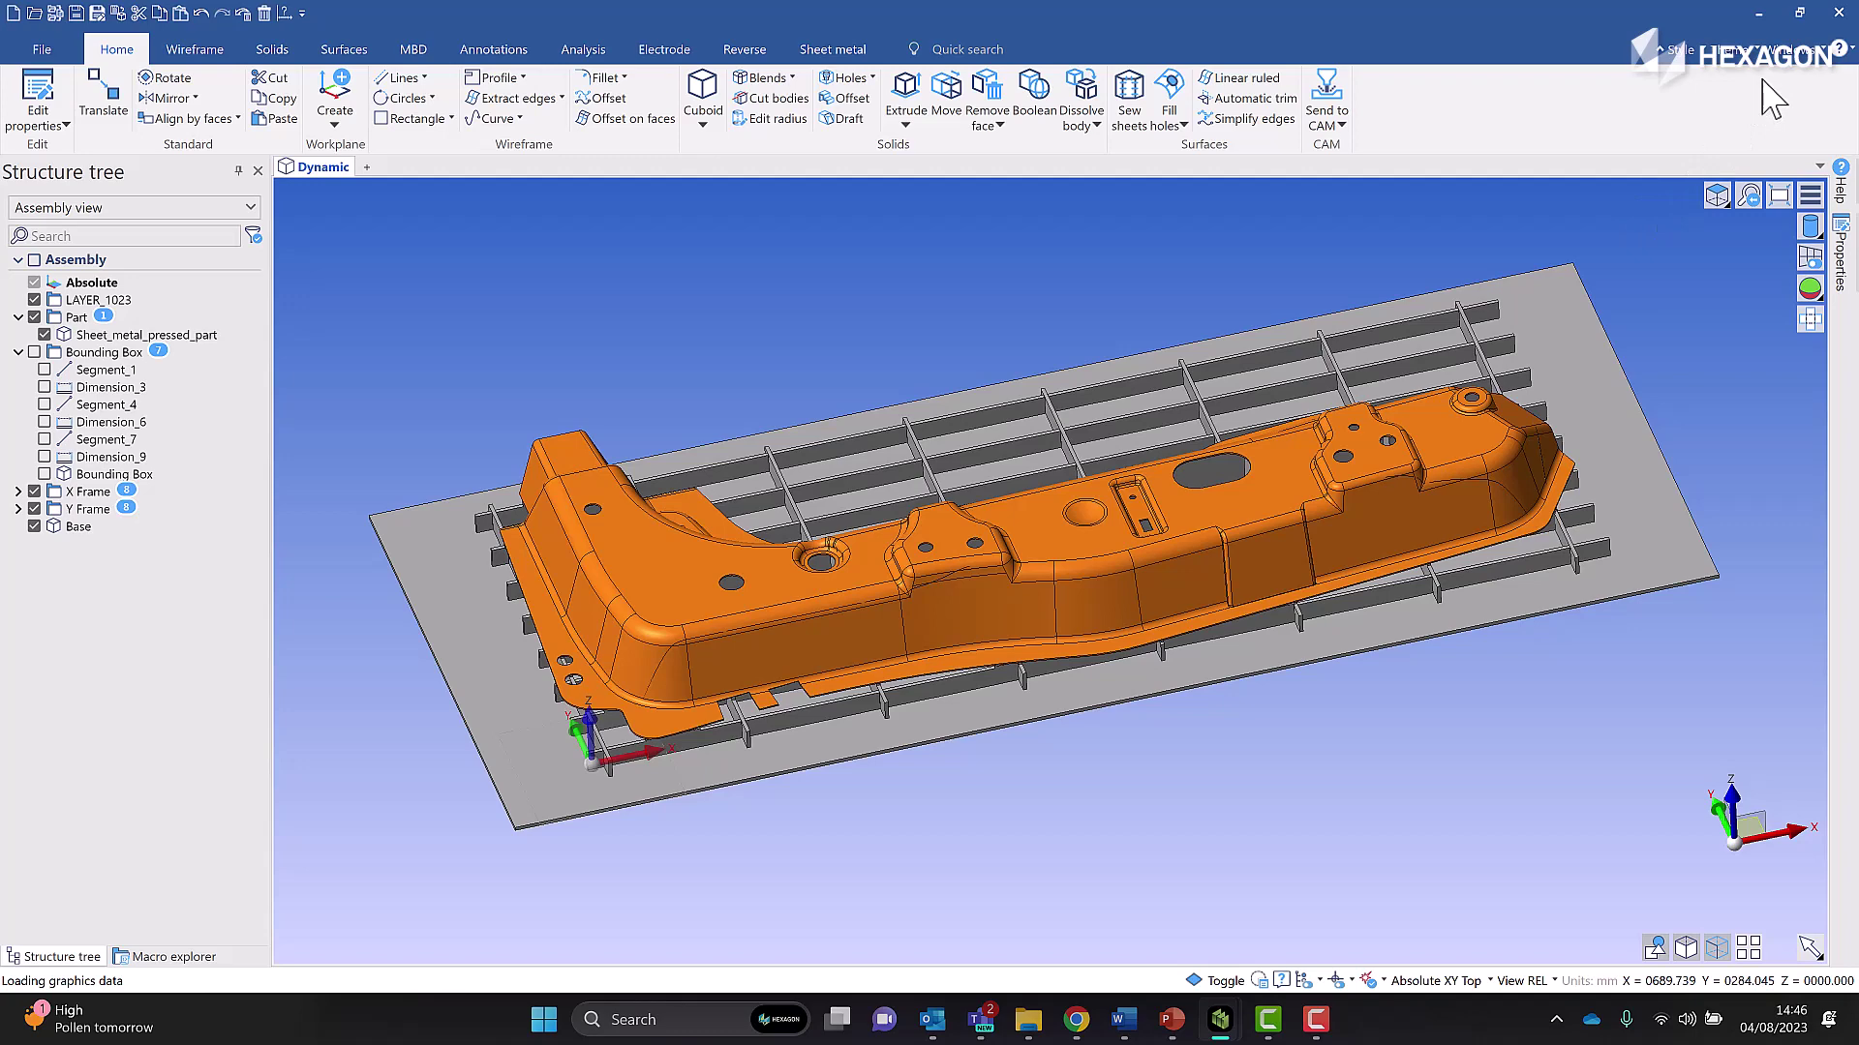
Slice the model with a flipped dynamic section plane moved along Z to about 9.7.
click(1790, 47)
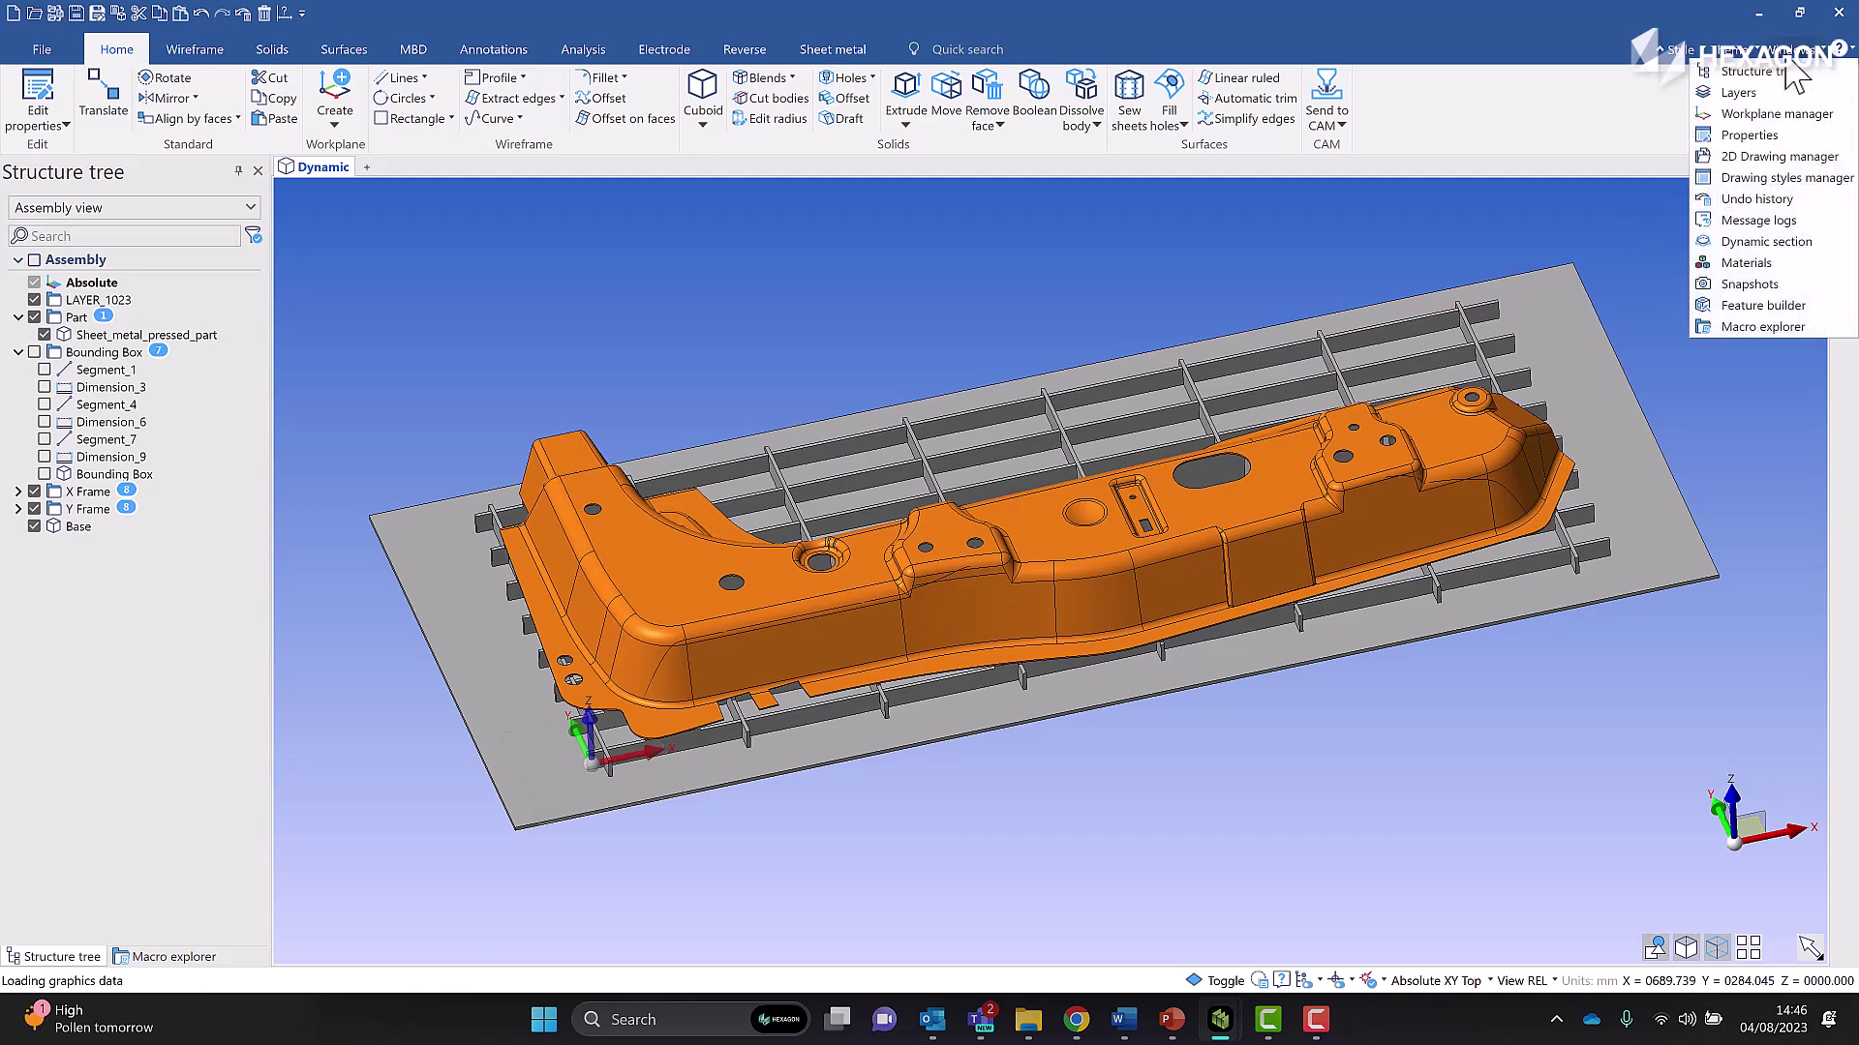
click(1766, 241)
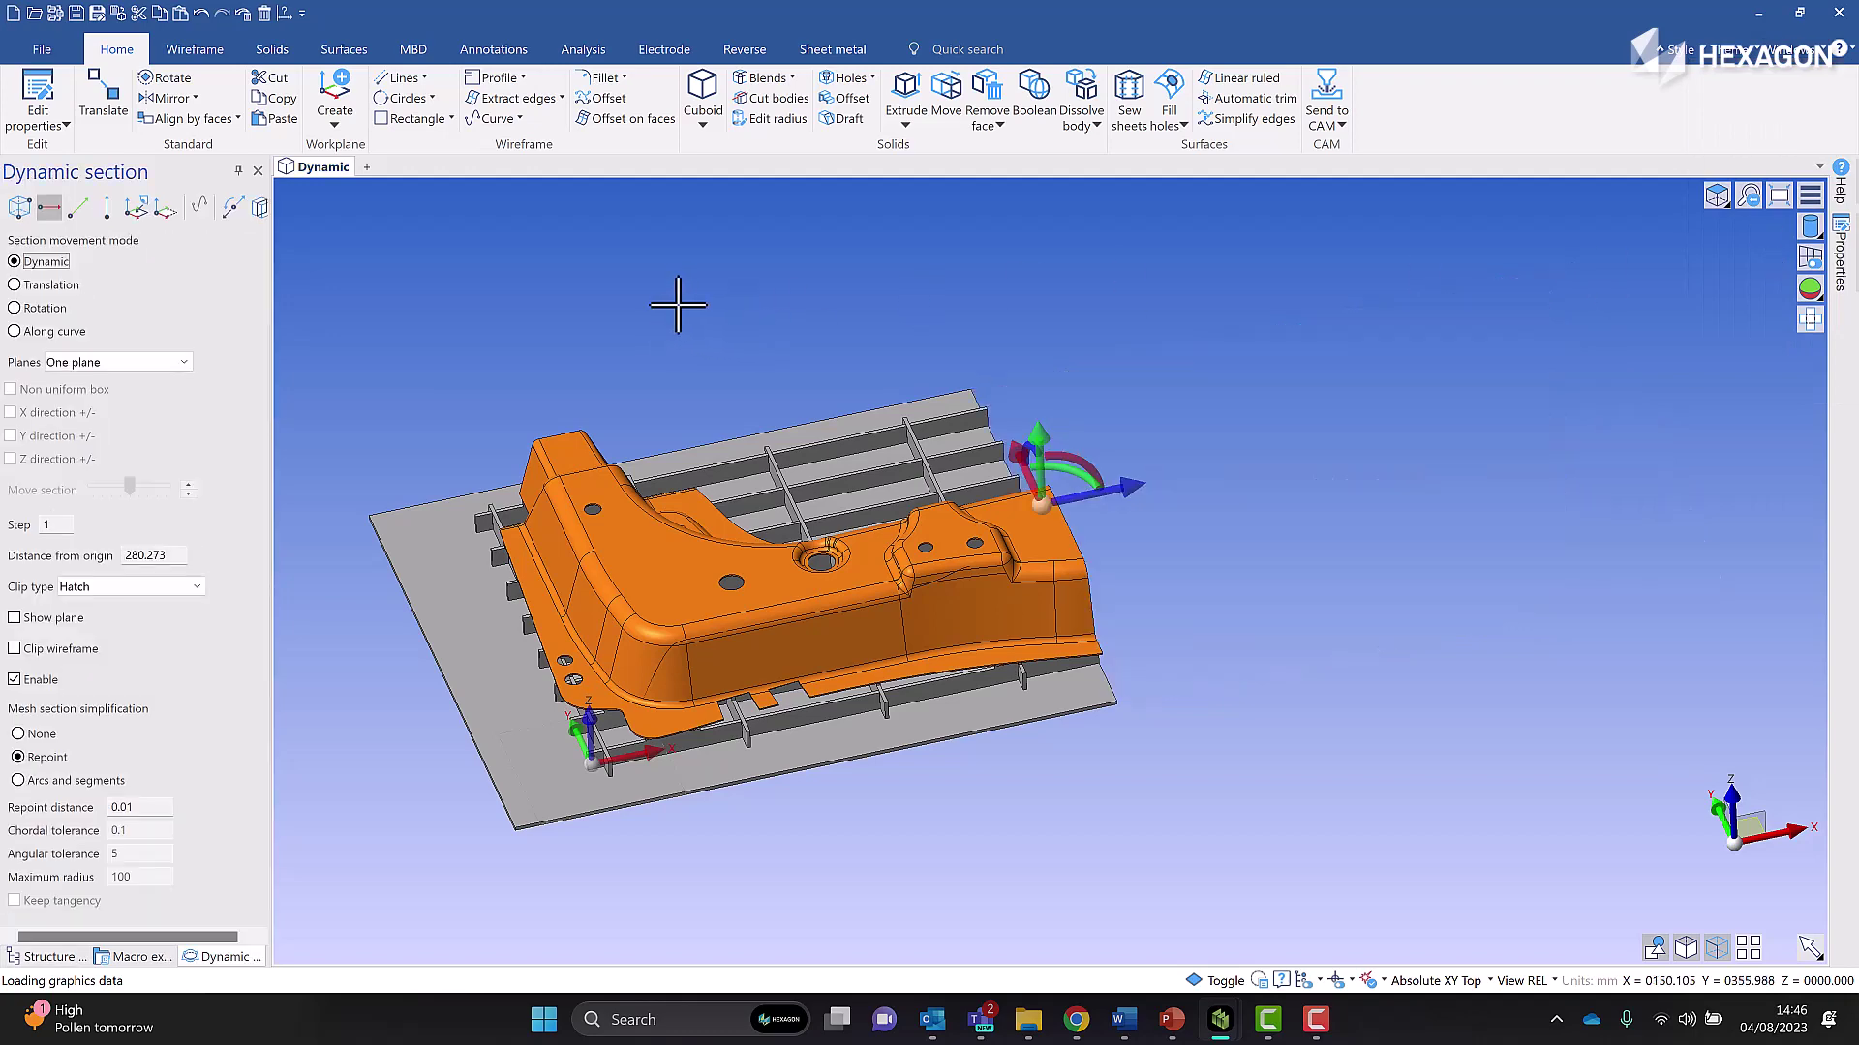
click(232, 207)
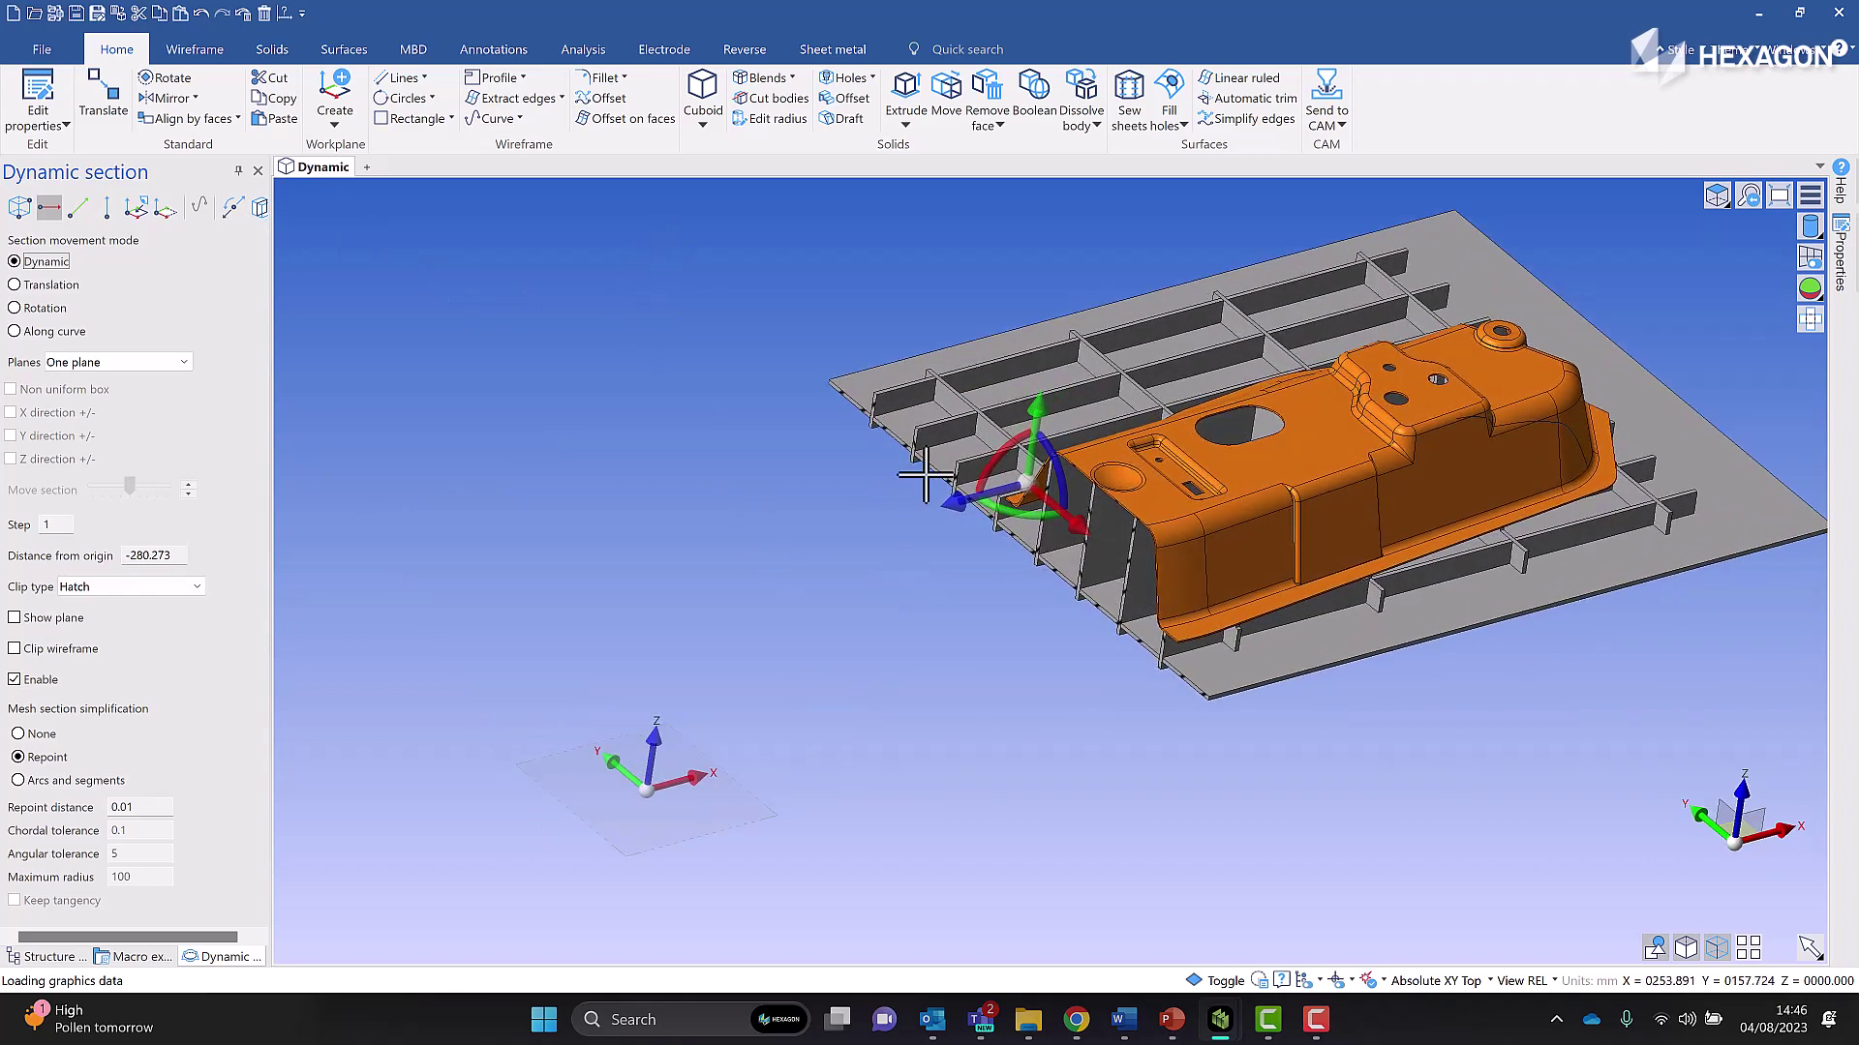
click(934, 521)
drag(934, 520, 493, 726)
drag(469, 741, 438, 742)
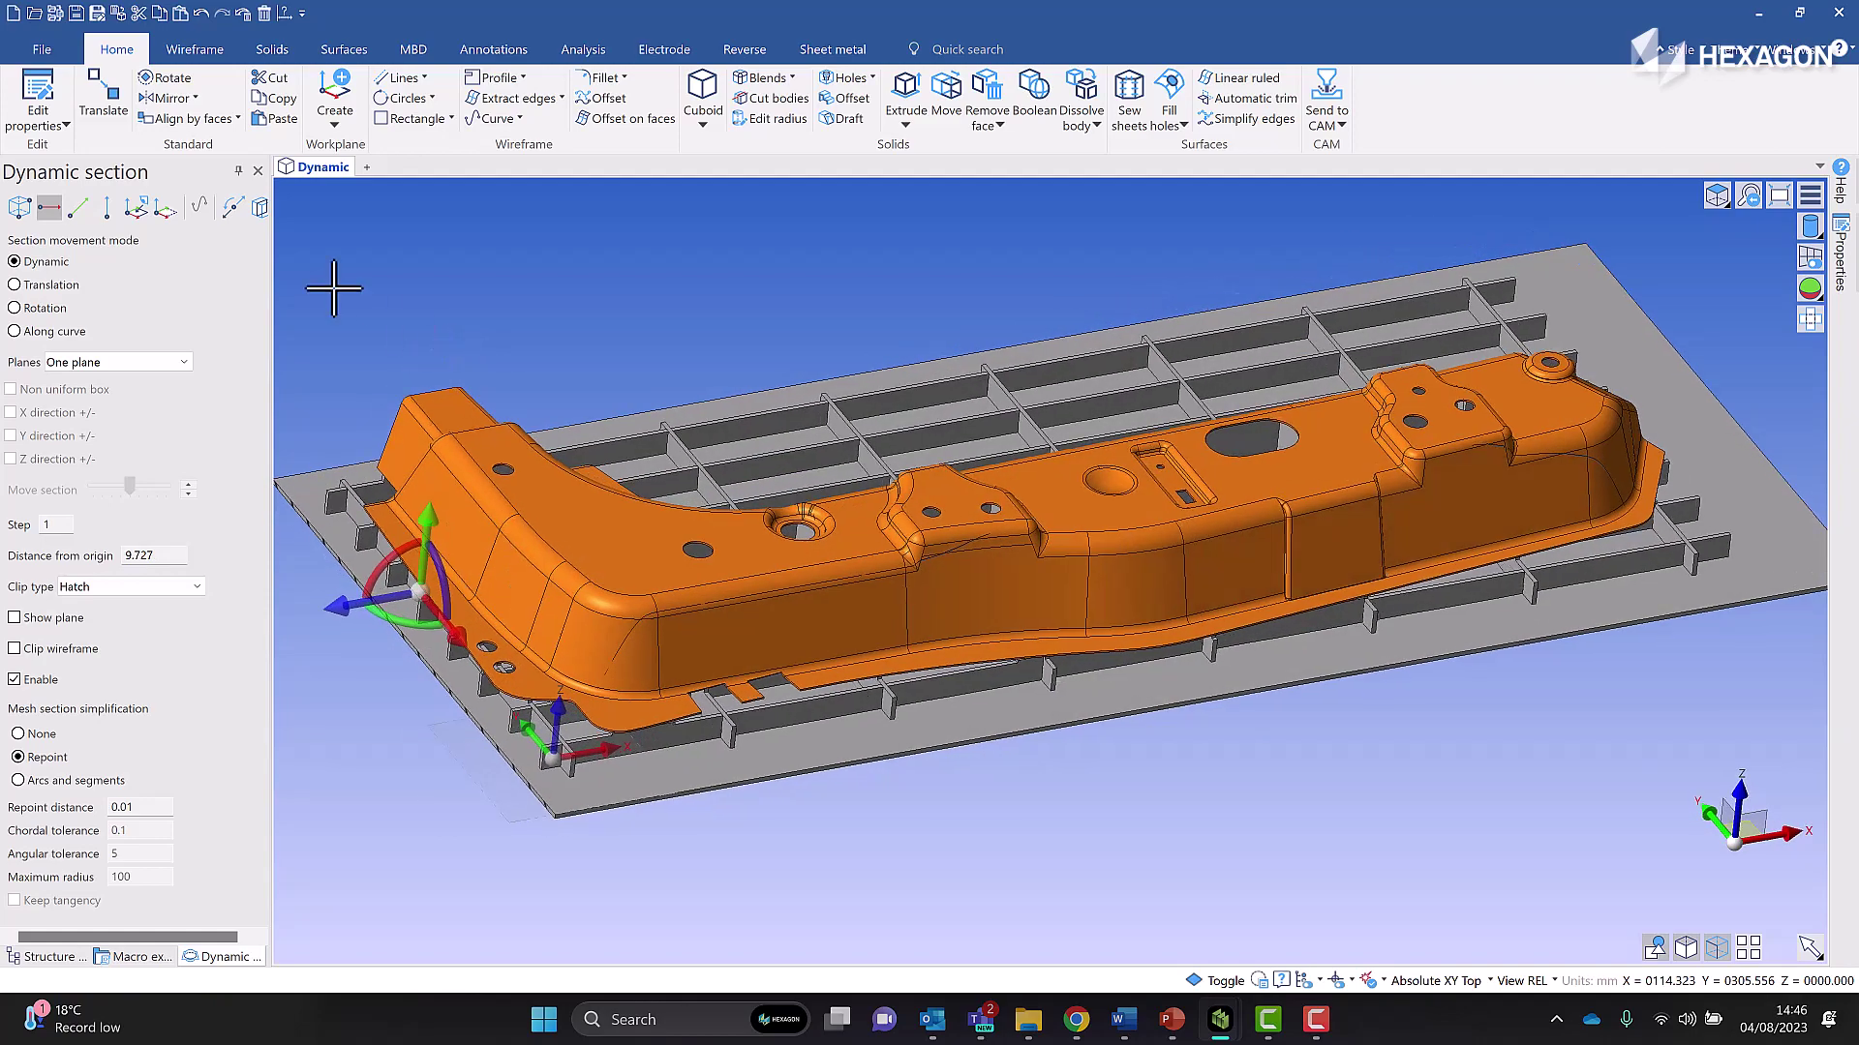
Close the dynamic section and hide the pressed part to leave only the ribbed base.
click(258, 170)
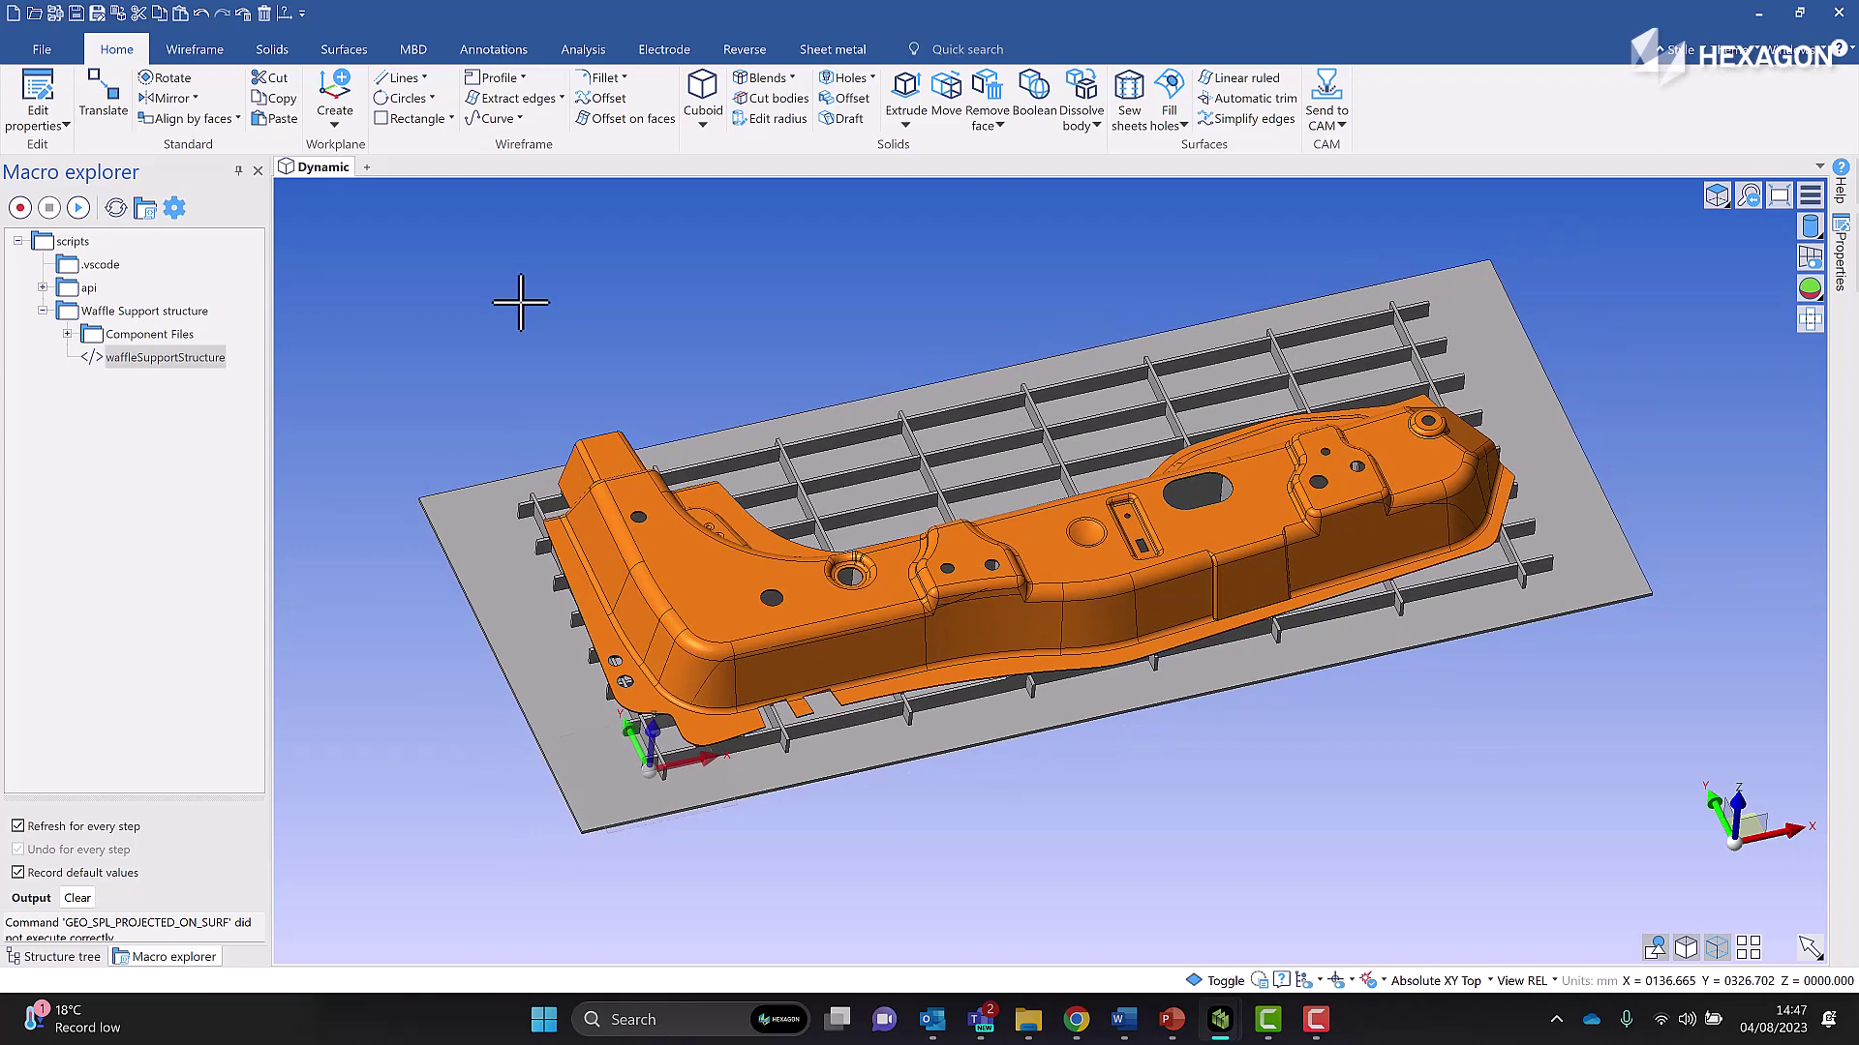
click(19, 958)
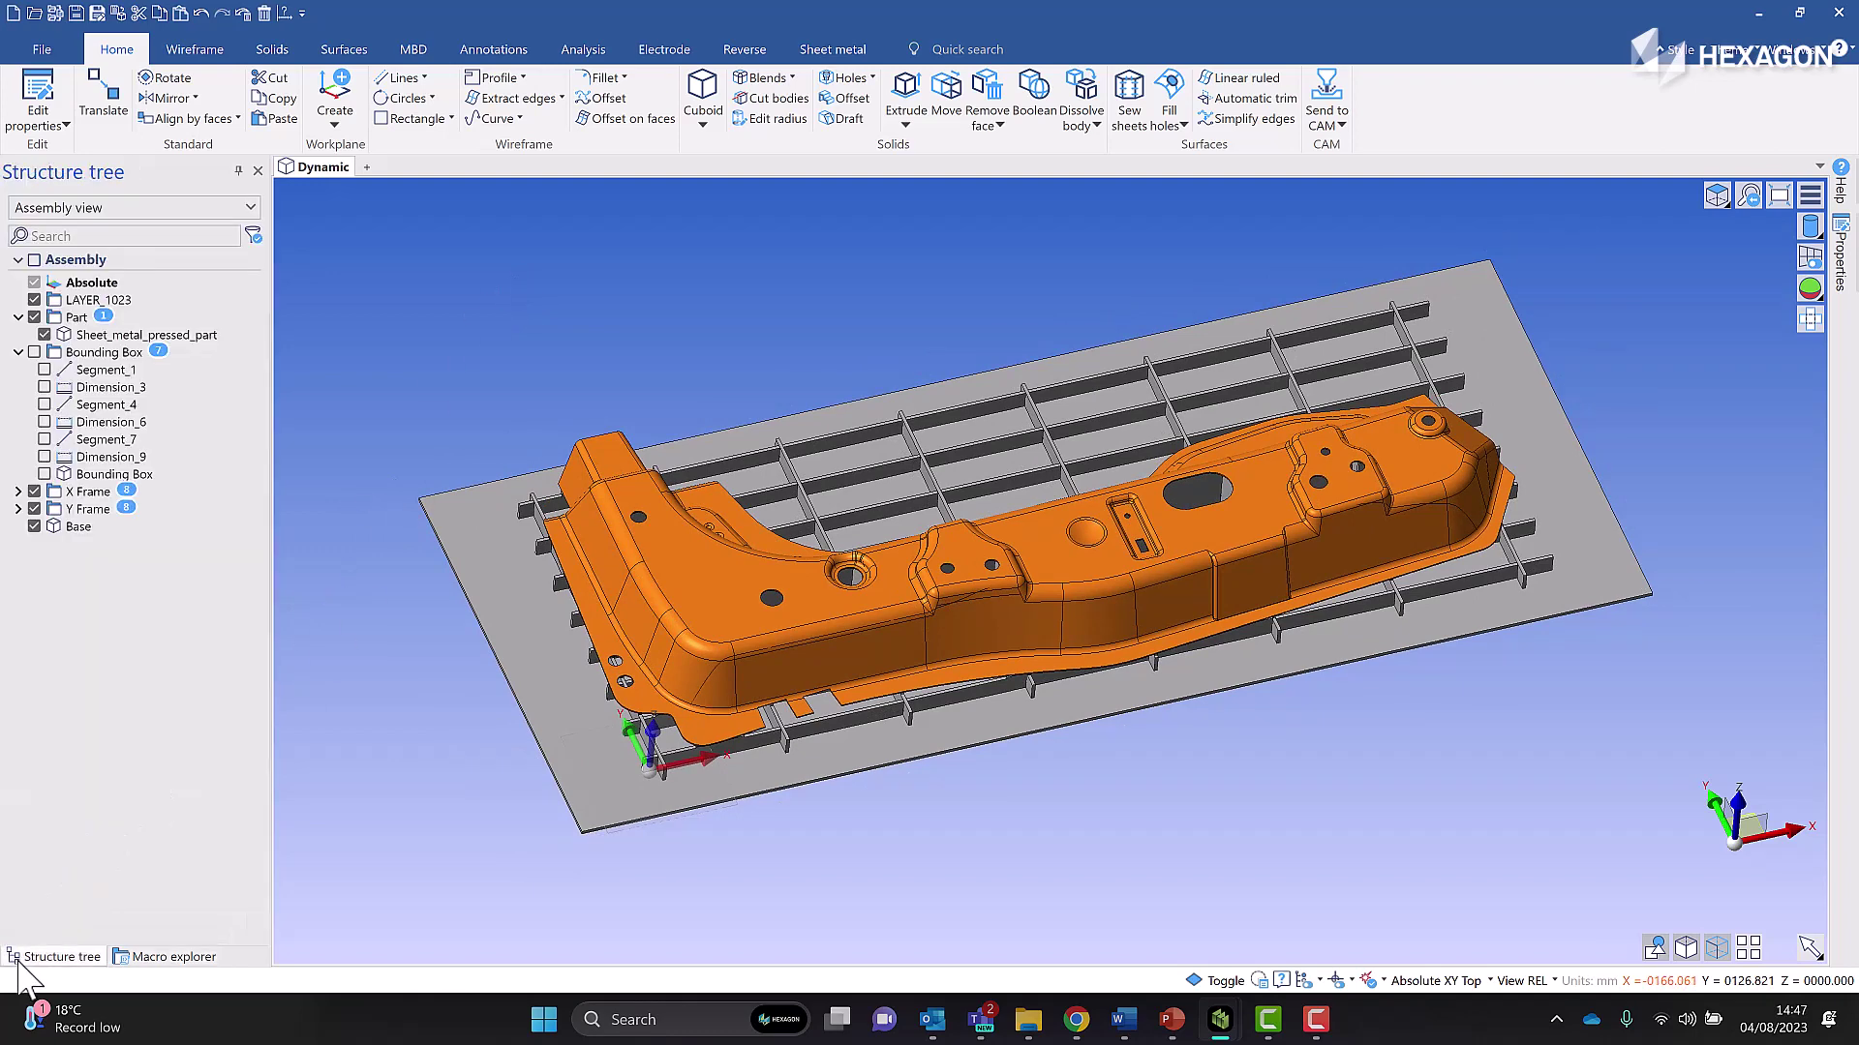
click(45, 335)
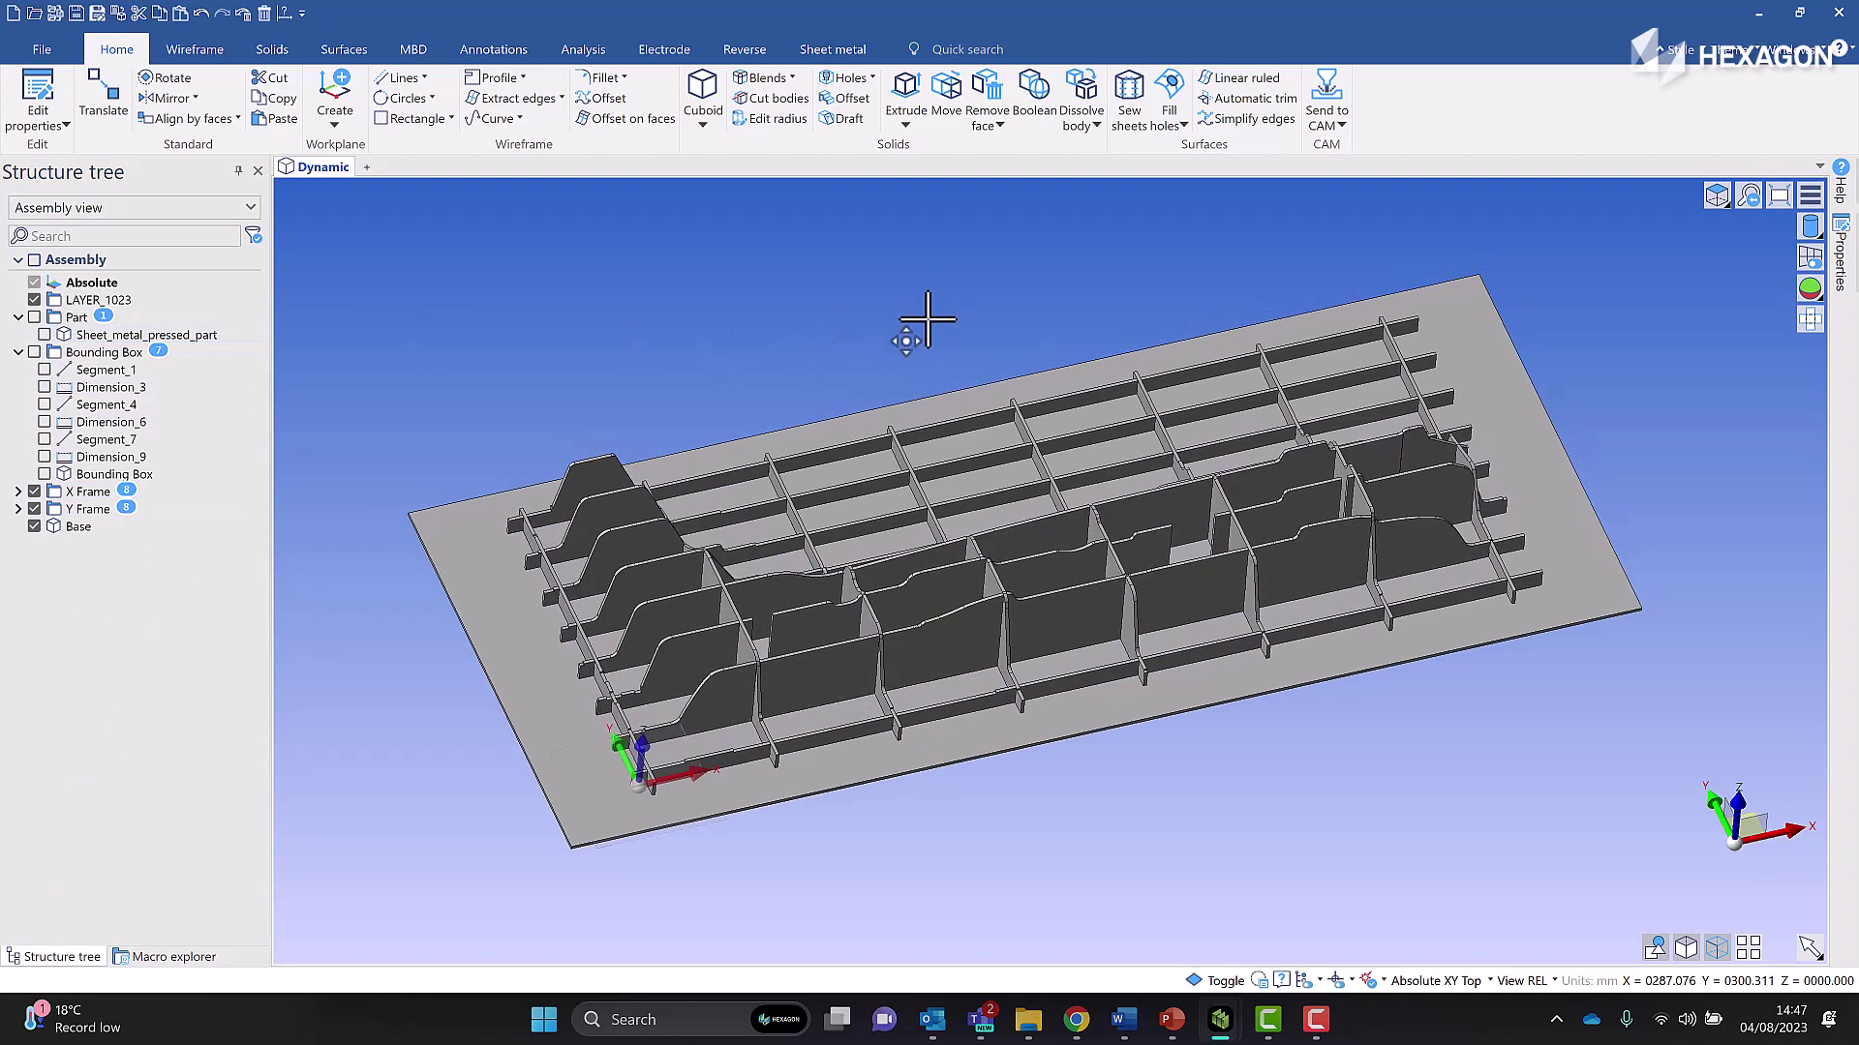